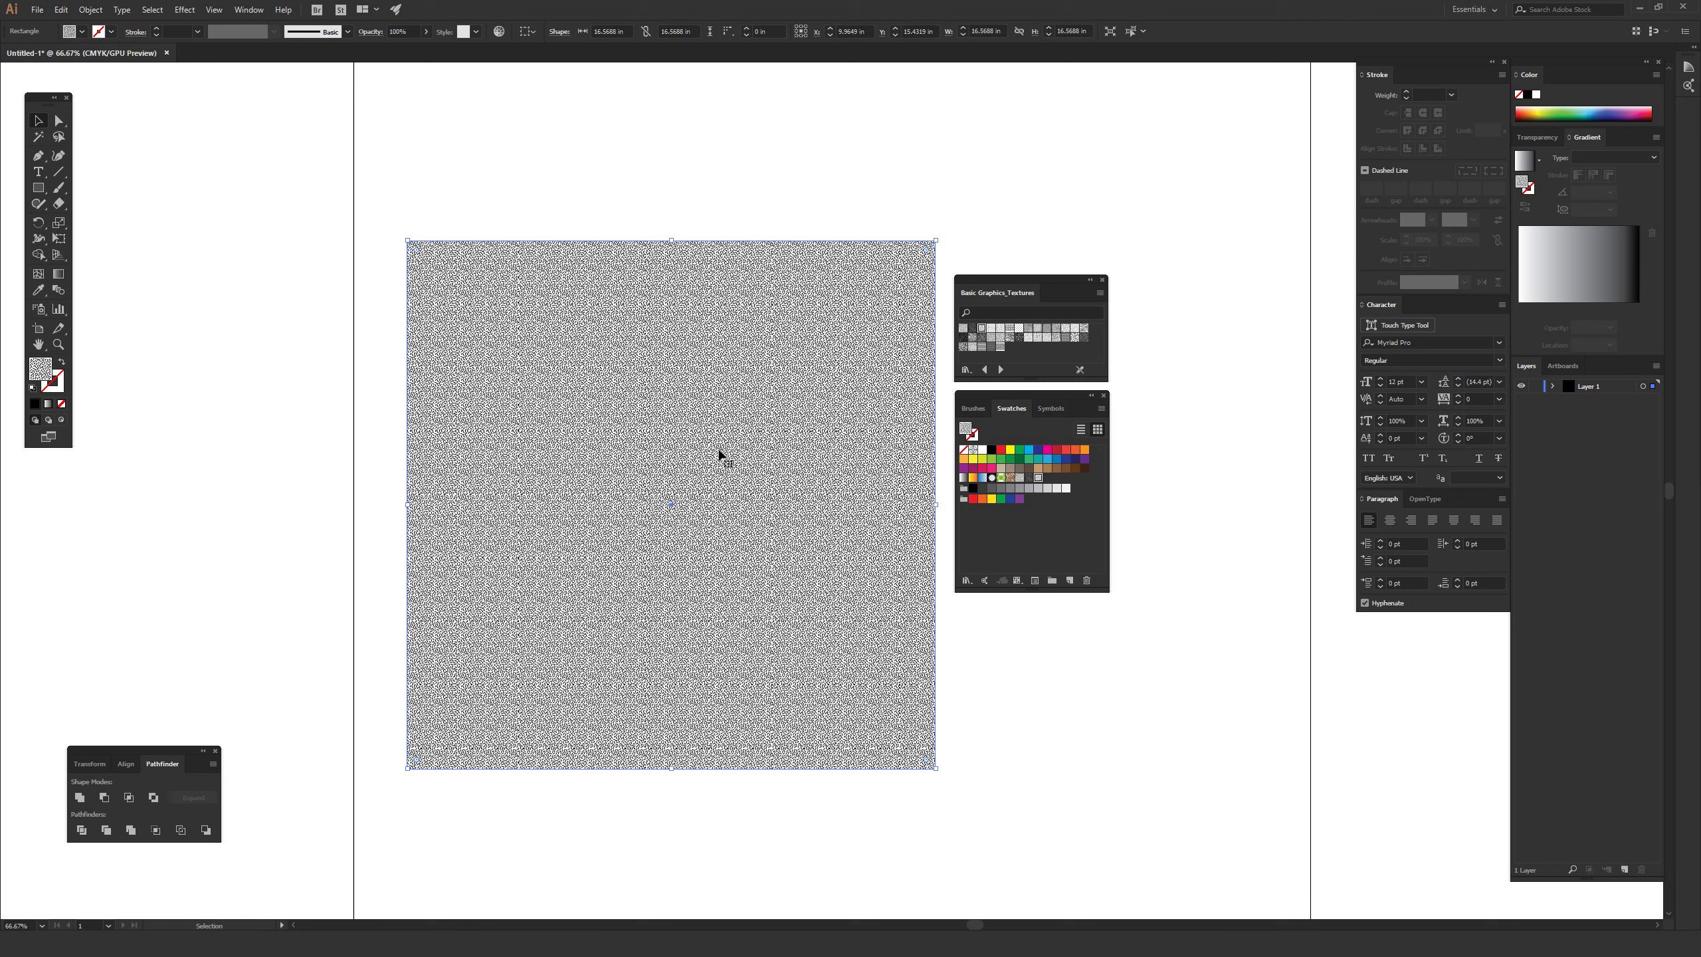
Shorten the textured rectangle to about 15.34 in high, shift it slightly upward on the artboard, and deselect it
{"action": "left_click_drag", "start_coordinate": [672, 242], "coordinate": [677, 285]}
{"action": "left_click_drag", "start_coordinate": [702, 372], "coordinate": [737, 343]}
{"action": "left_click", "coordinate": [959, 196]}
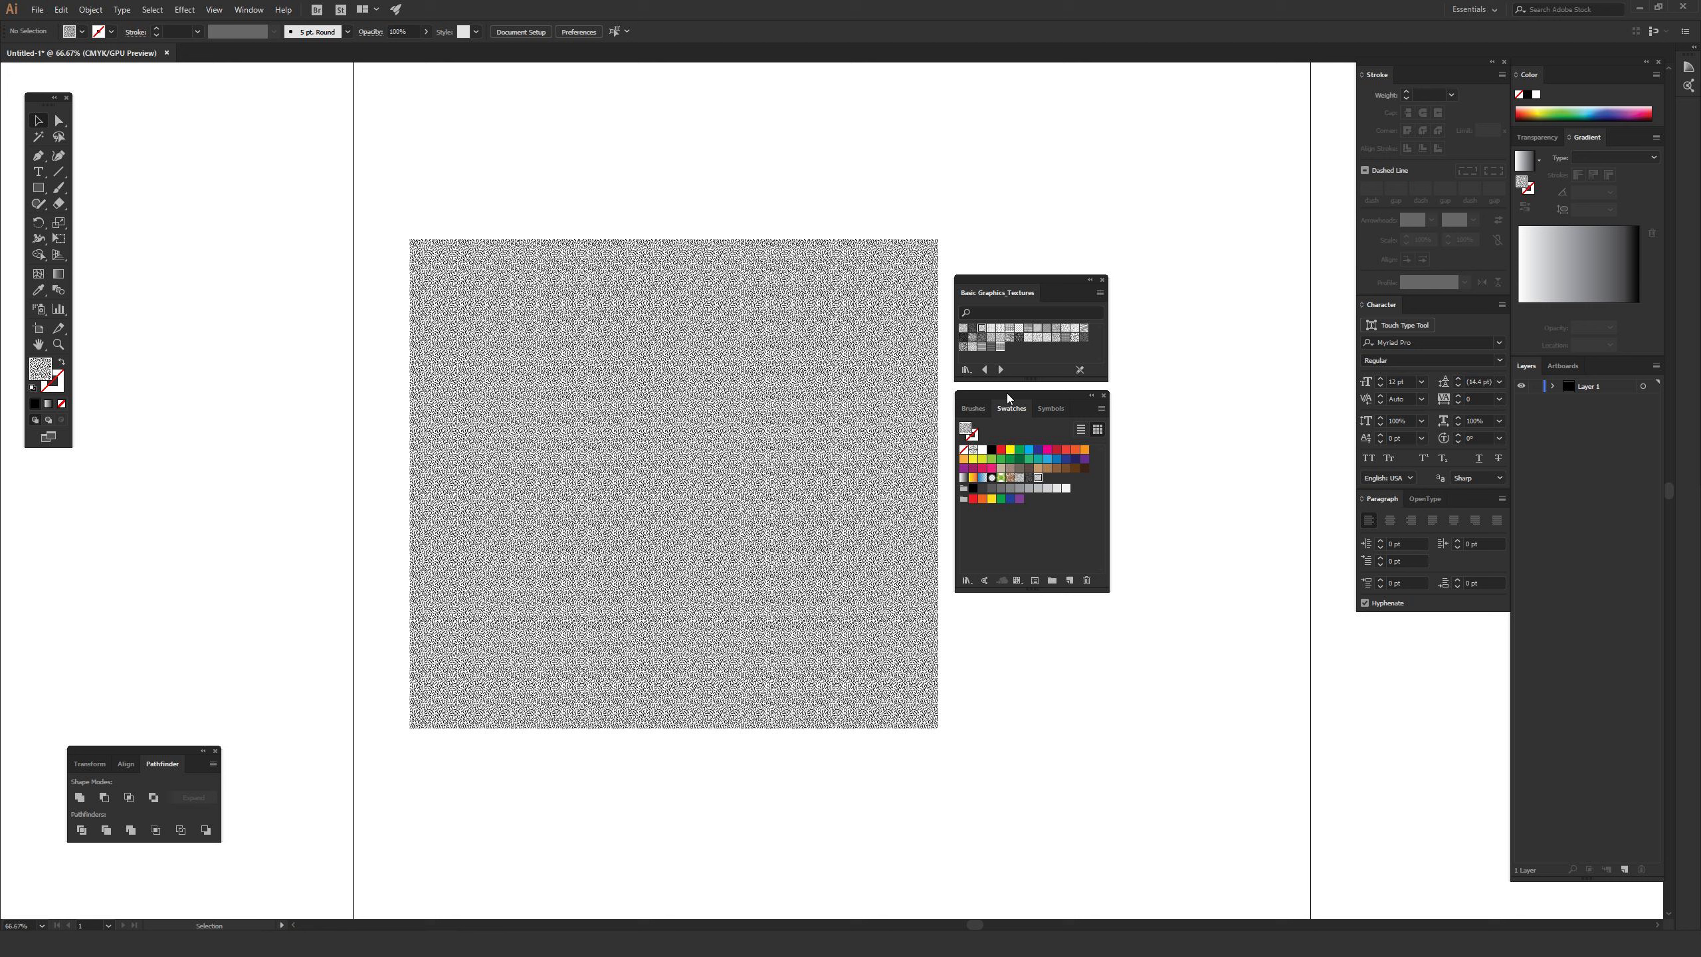
{"action": "left_click", "coordinate": [244, 10]}
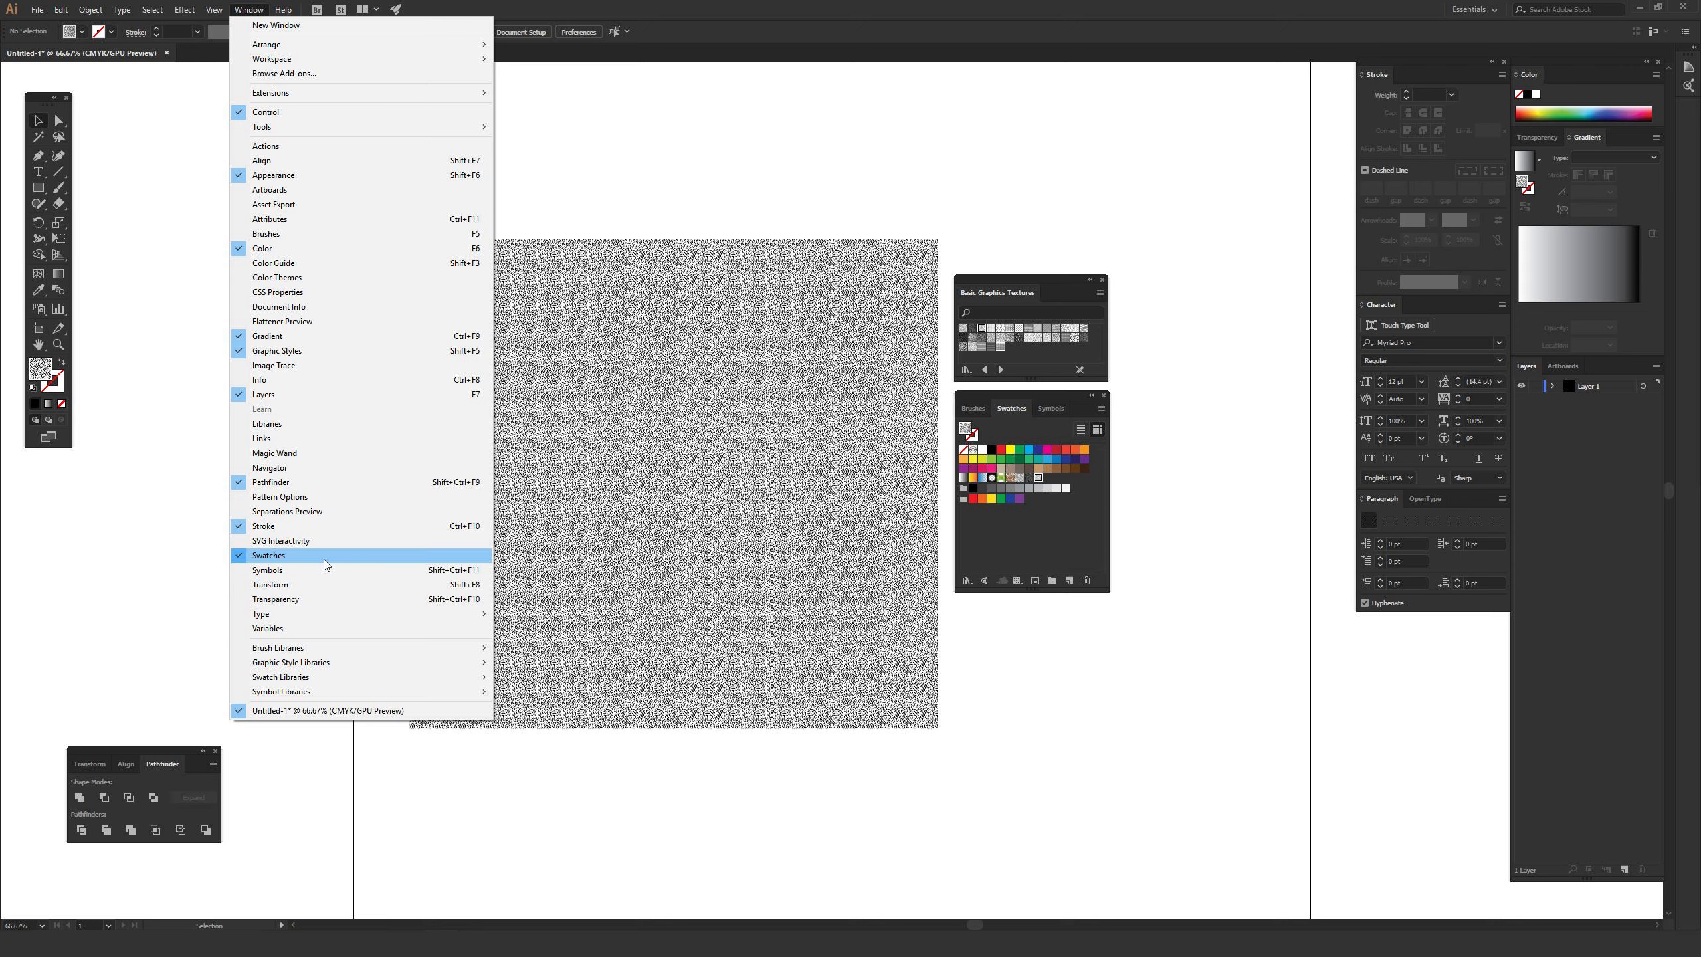
{"action": "left_click", "coordinate": [596, 178]}
{"action": "left_click", "coordinate": [817, 550]}
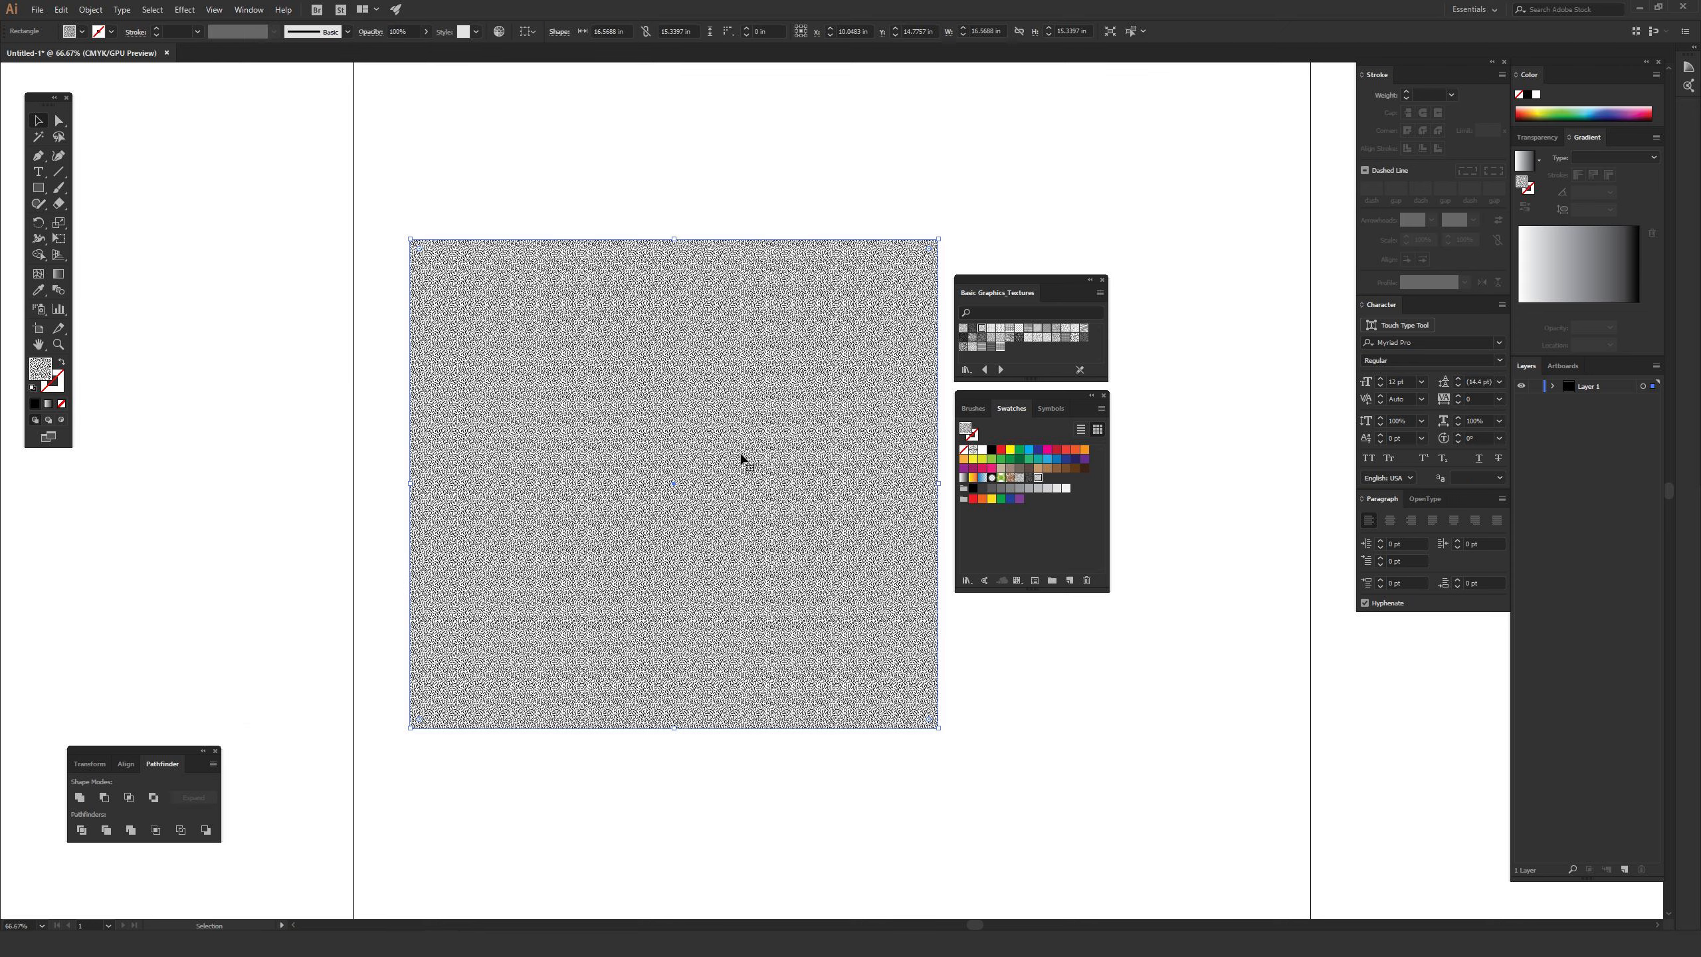
{"action": "left_click", "coordinate": [843, 178]}
{"action": "left_click_drag", "start_coordinate": [1065, 408], "coordinate": [1021, 408]}
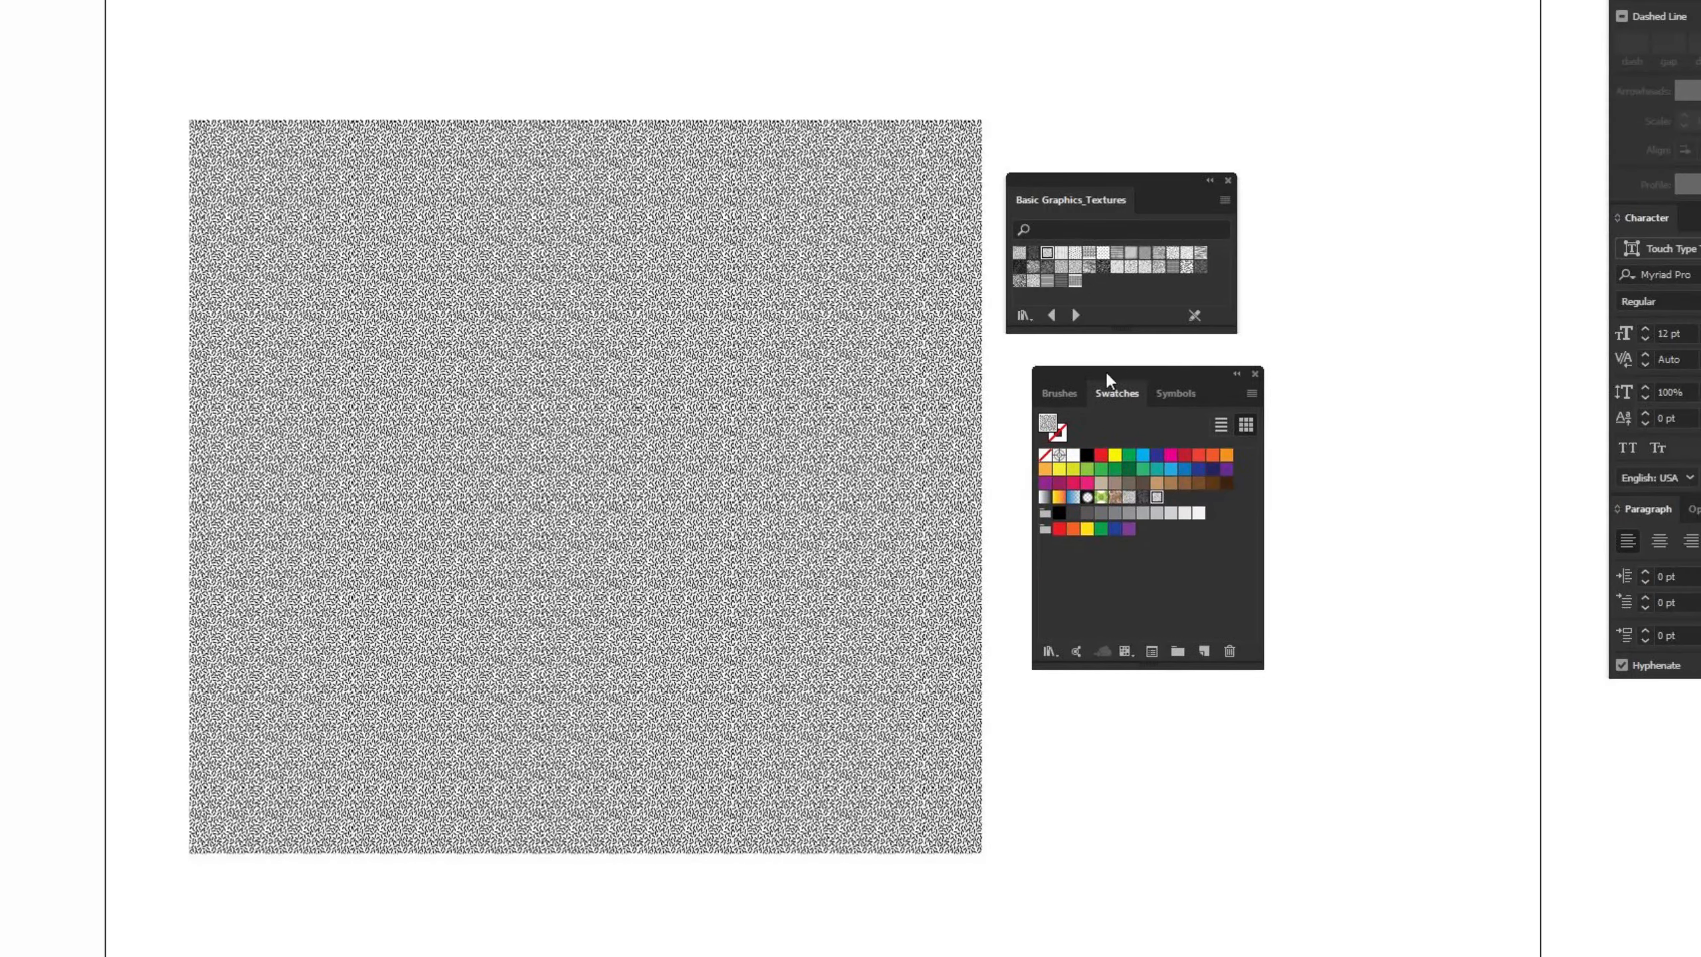
{"action": "left_click_drag", "start_coordinate": [1106, 372], "coordinate": [1056, 412]}
{"action": "left_click_drag", "start_coordinate": [1150, 413], "coordinate": [1172, 366]}
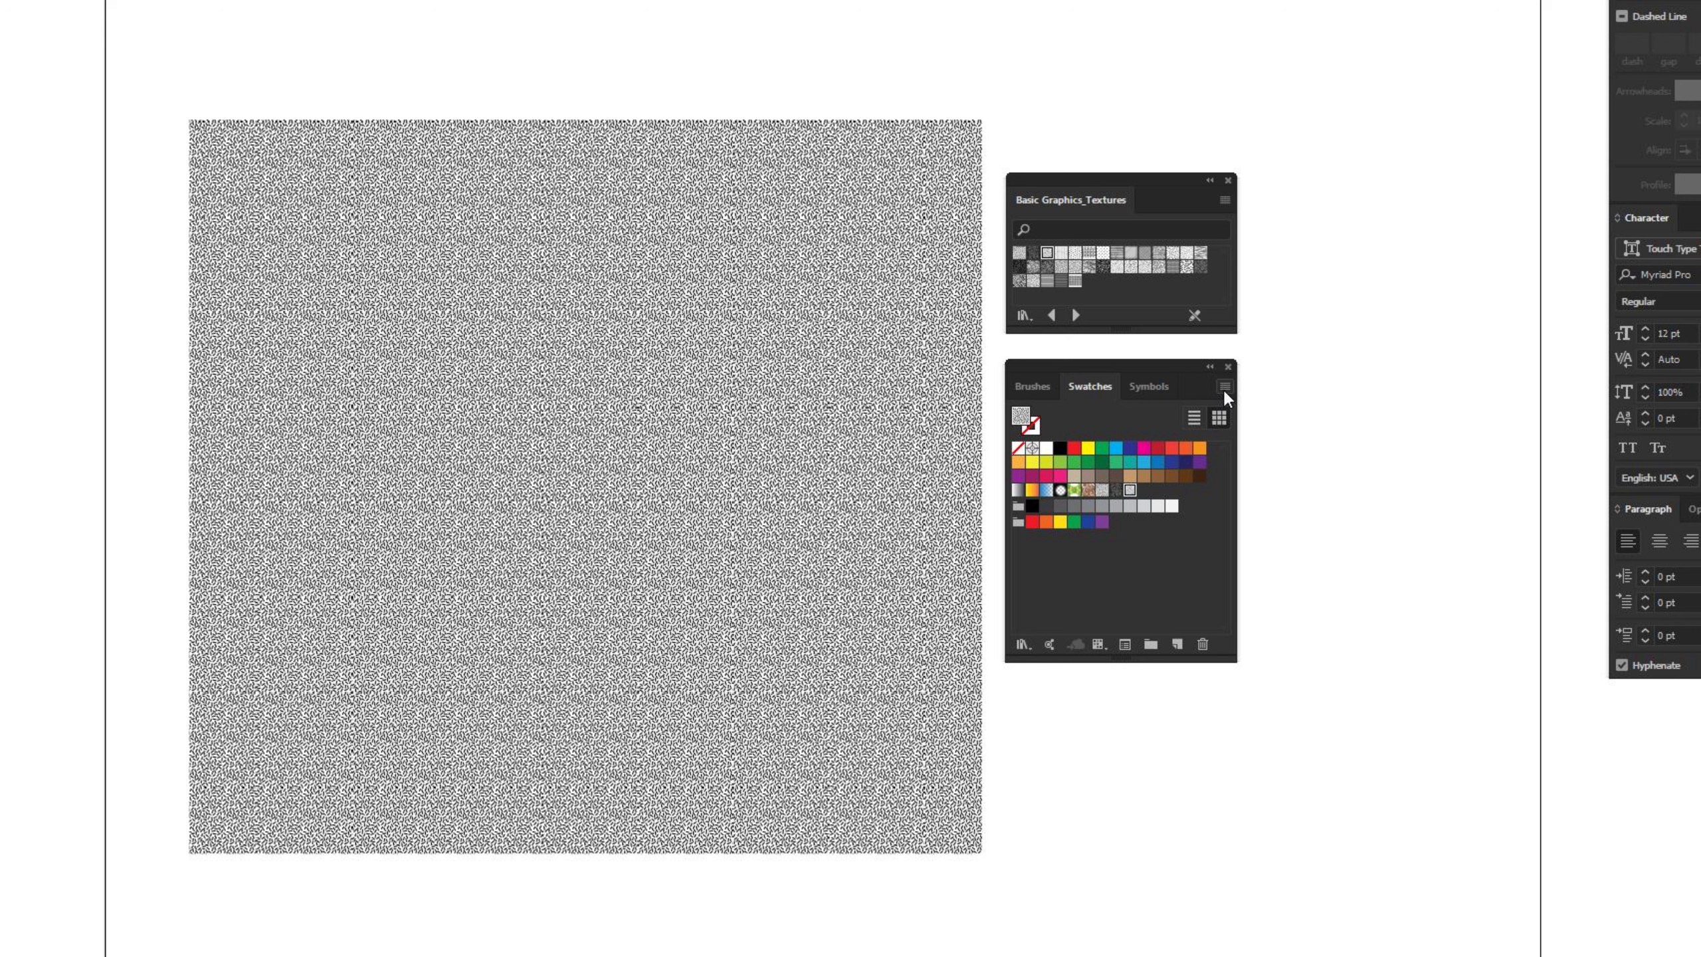
Open the Basic Graphics_Dots pattern swatch library
{"action": "left_click", "coordinate": [1224, 387]}
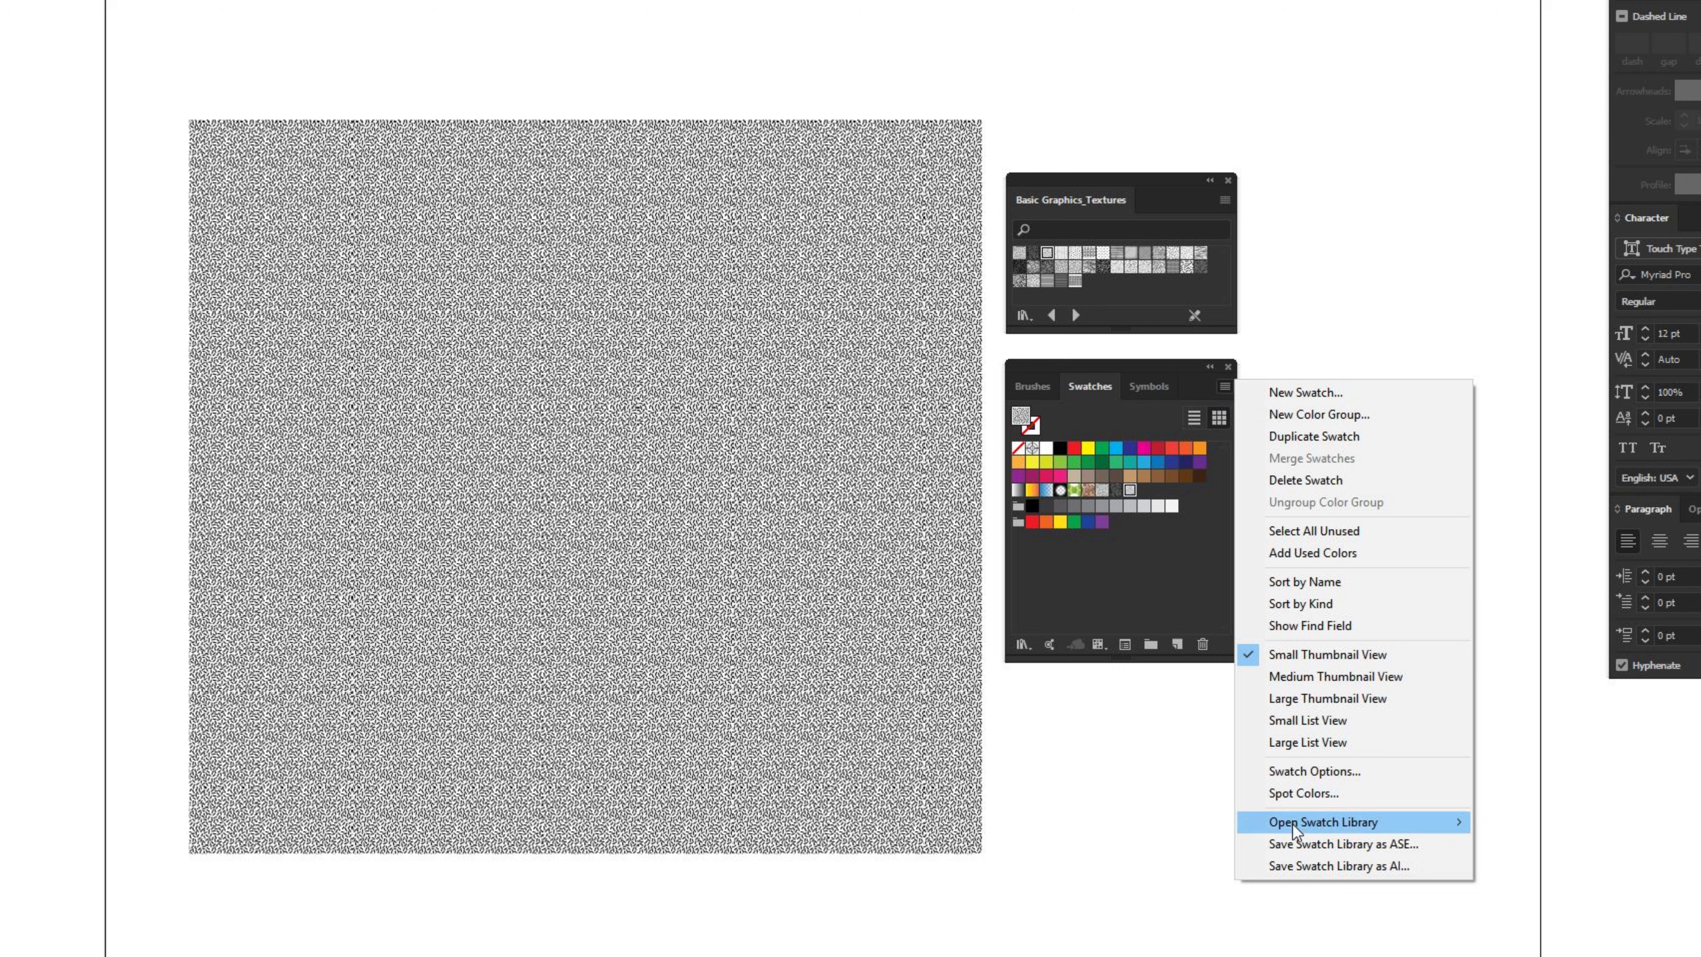
{"action": "mouse_move", "coordinate": [1294, 830]}
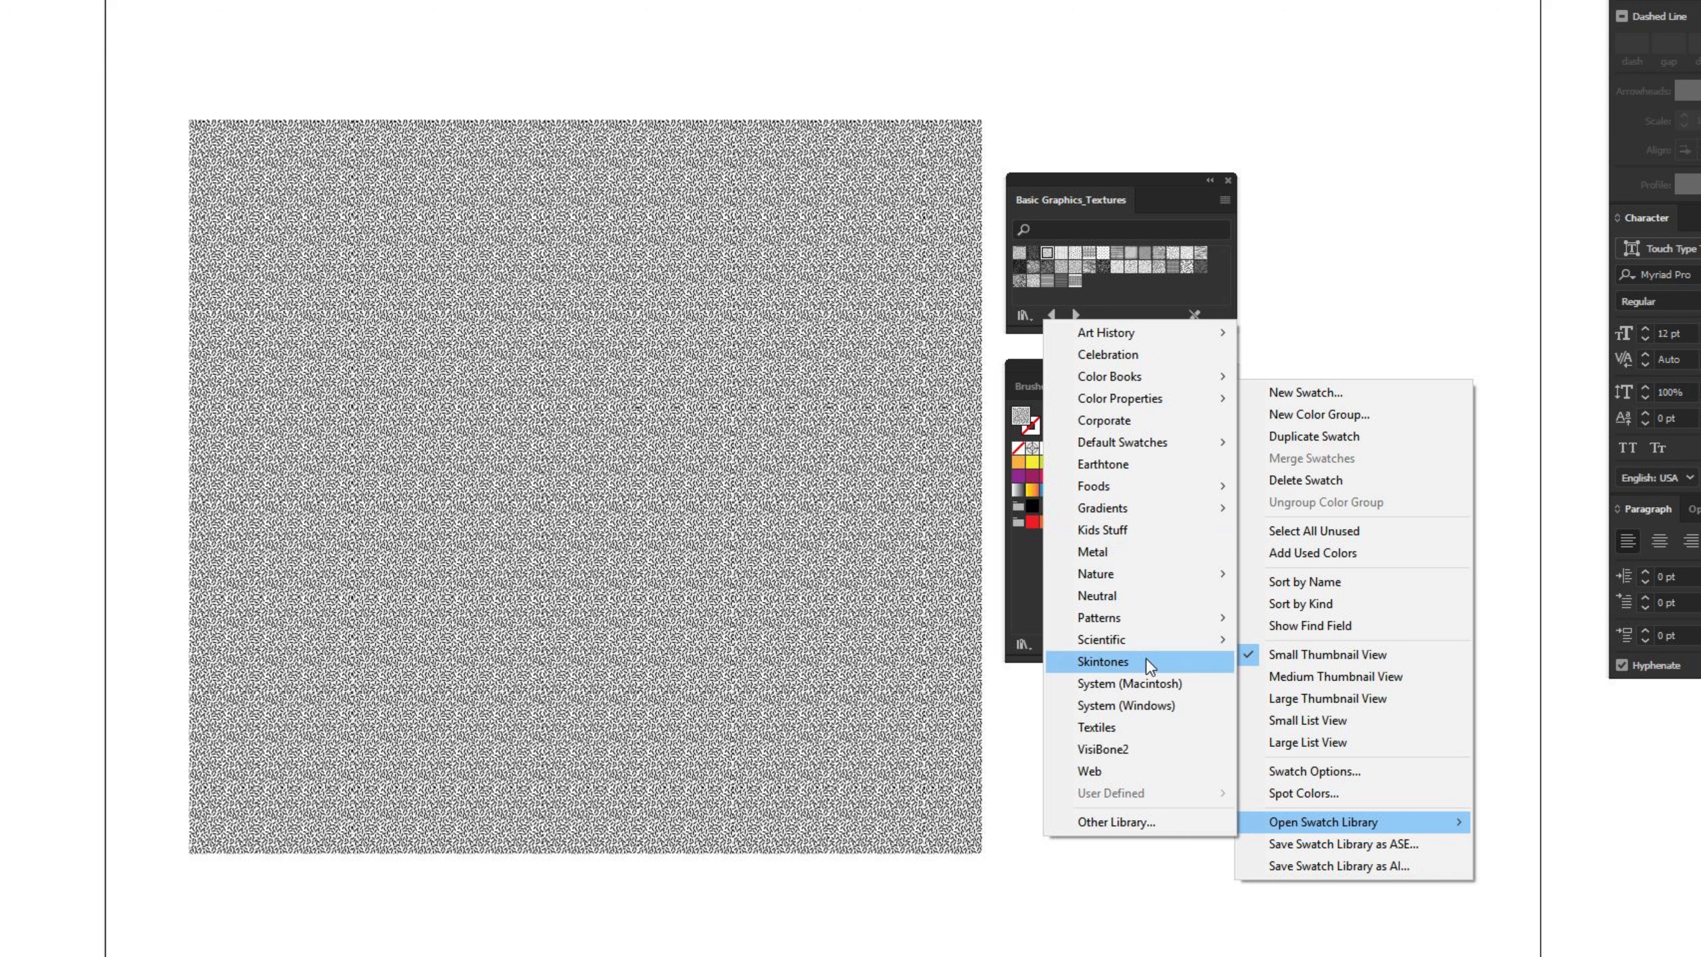
{"action": "mouse_move", "coordinate": [1151, 626]}
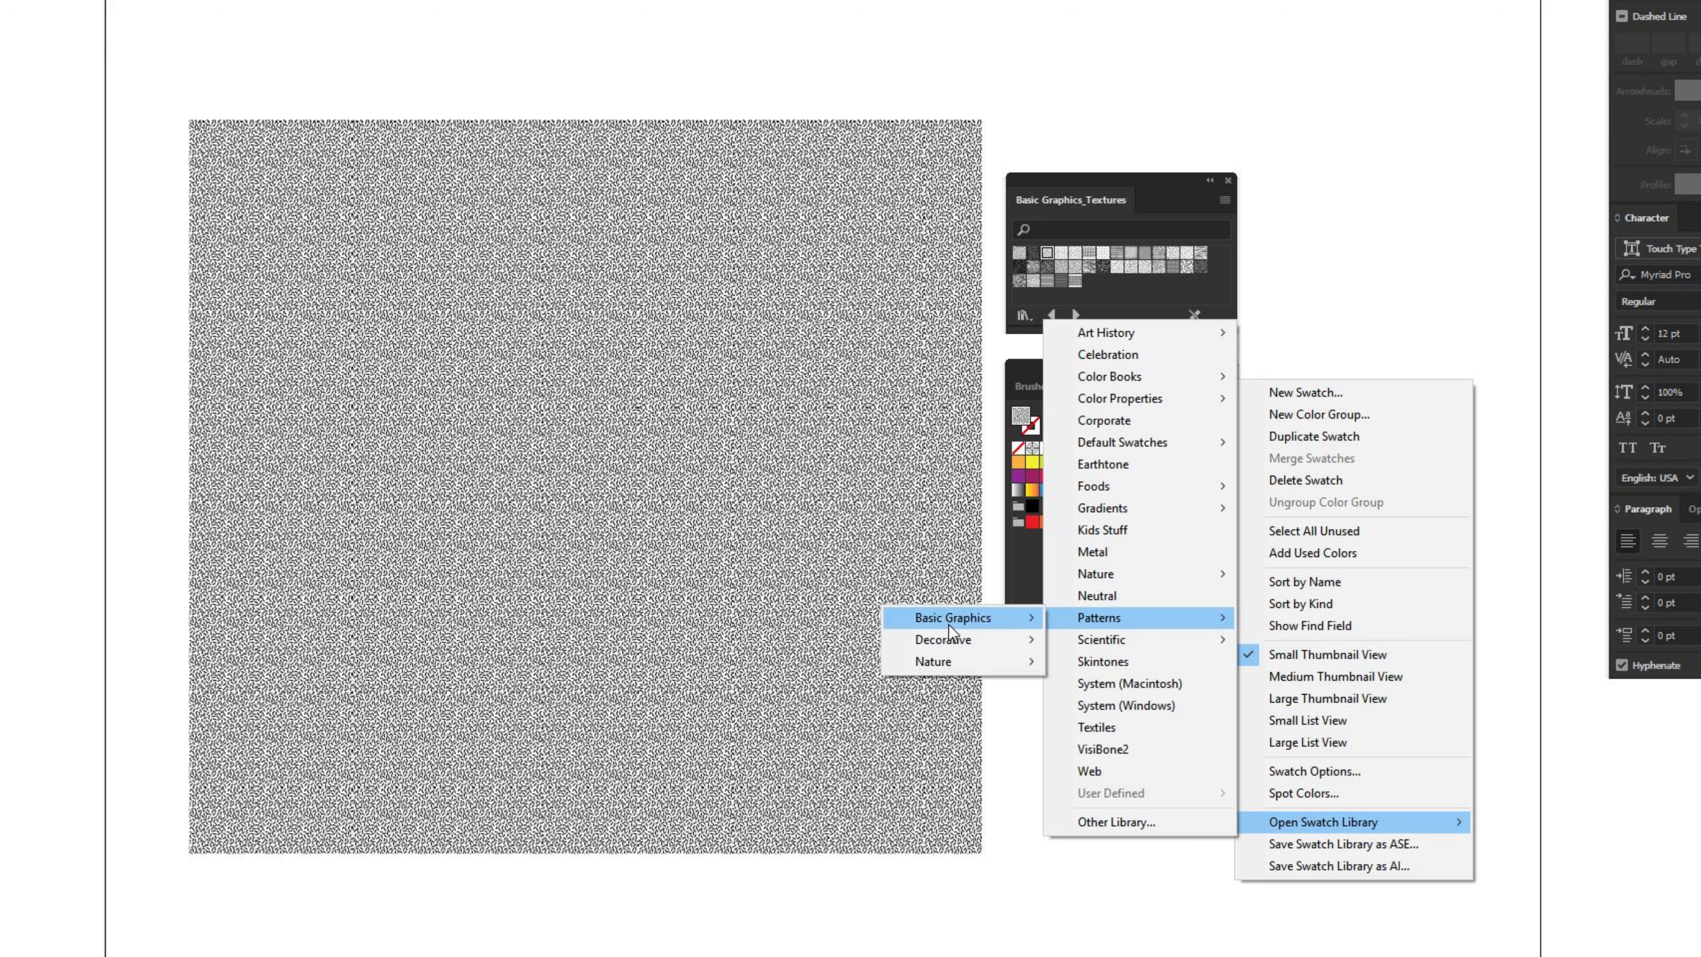
{"action": "mouse_move", "coordinate": [951, 627]}
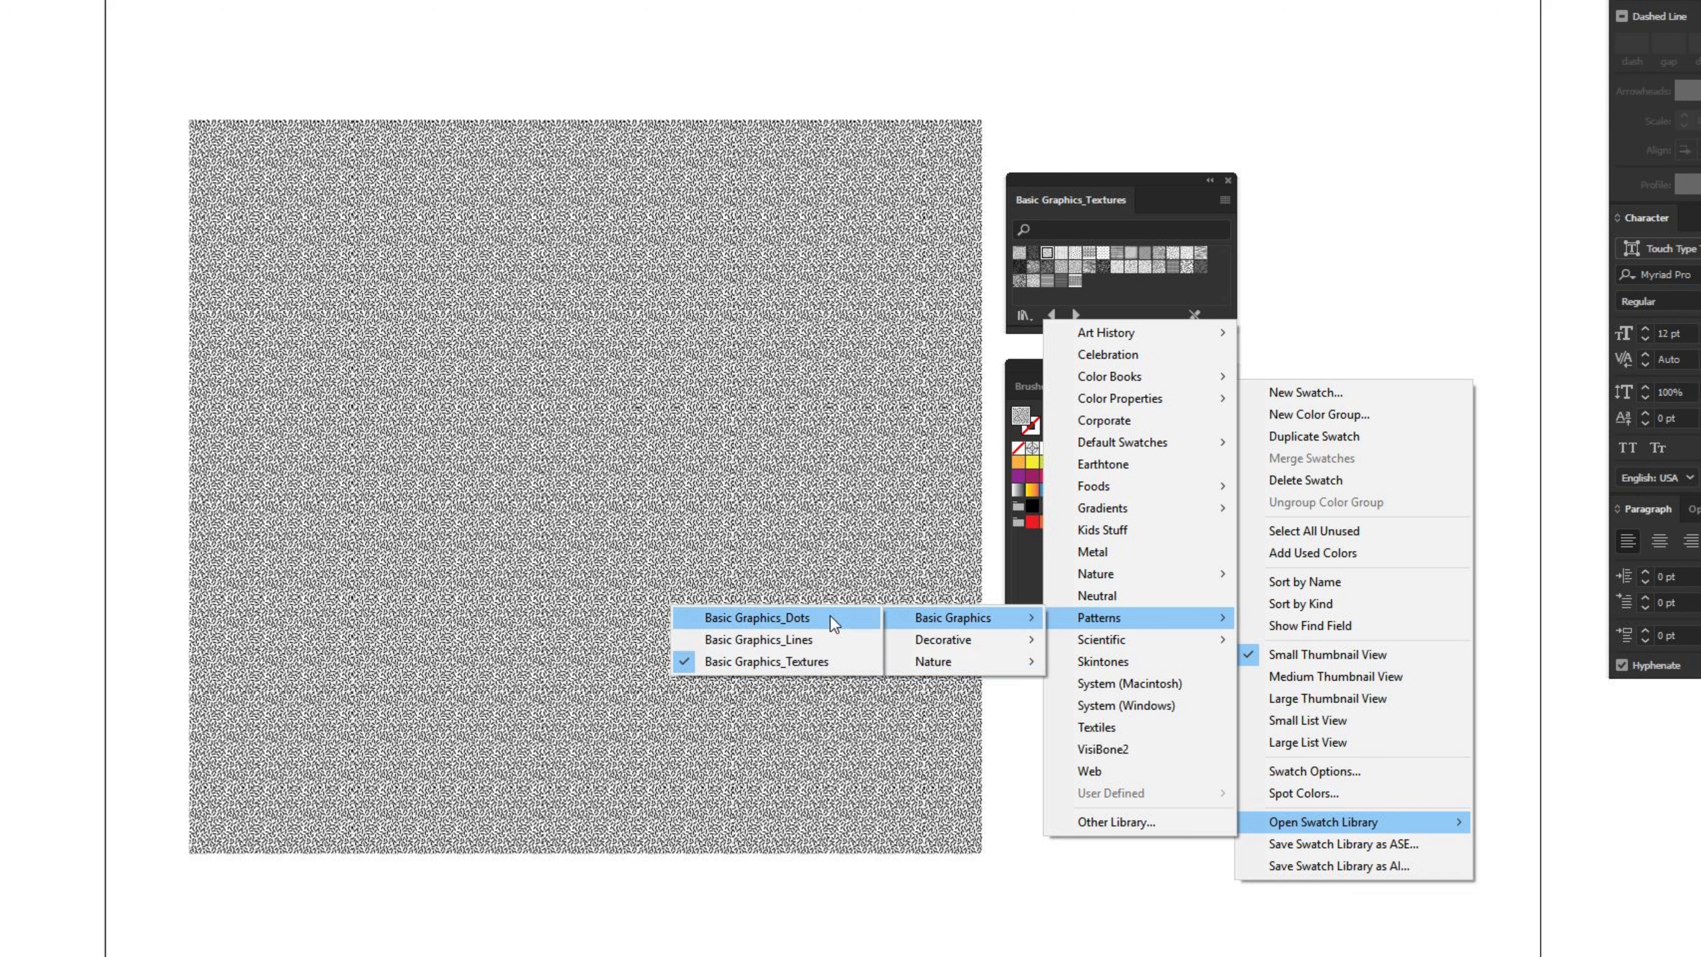
{"action": "left_click", "coordinate": [757, 617]}
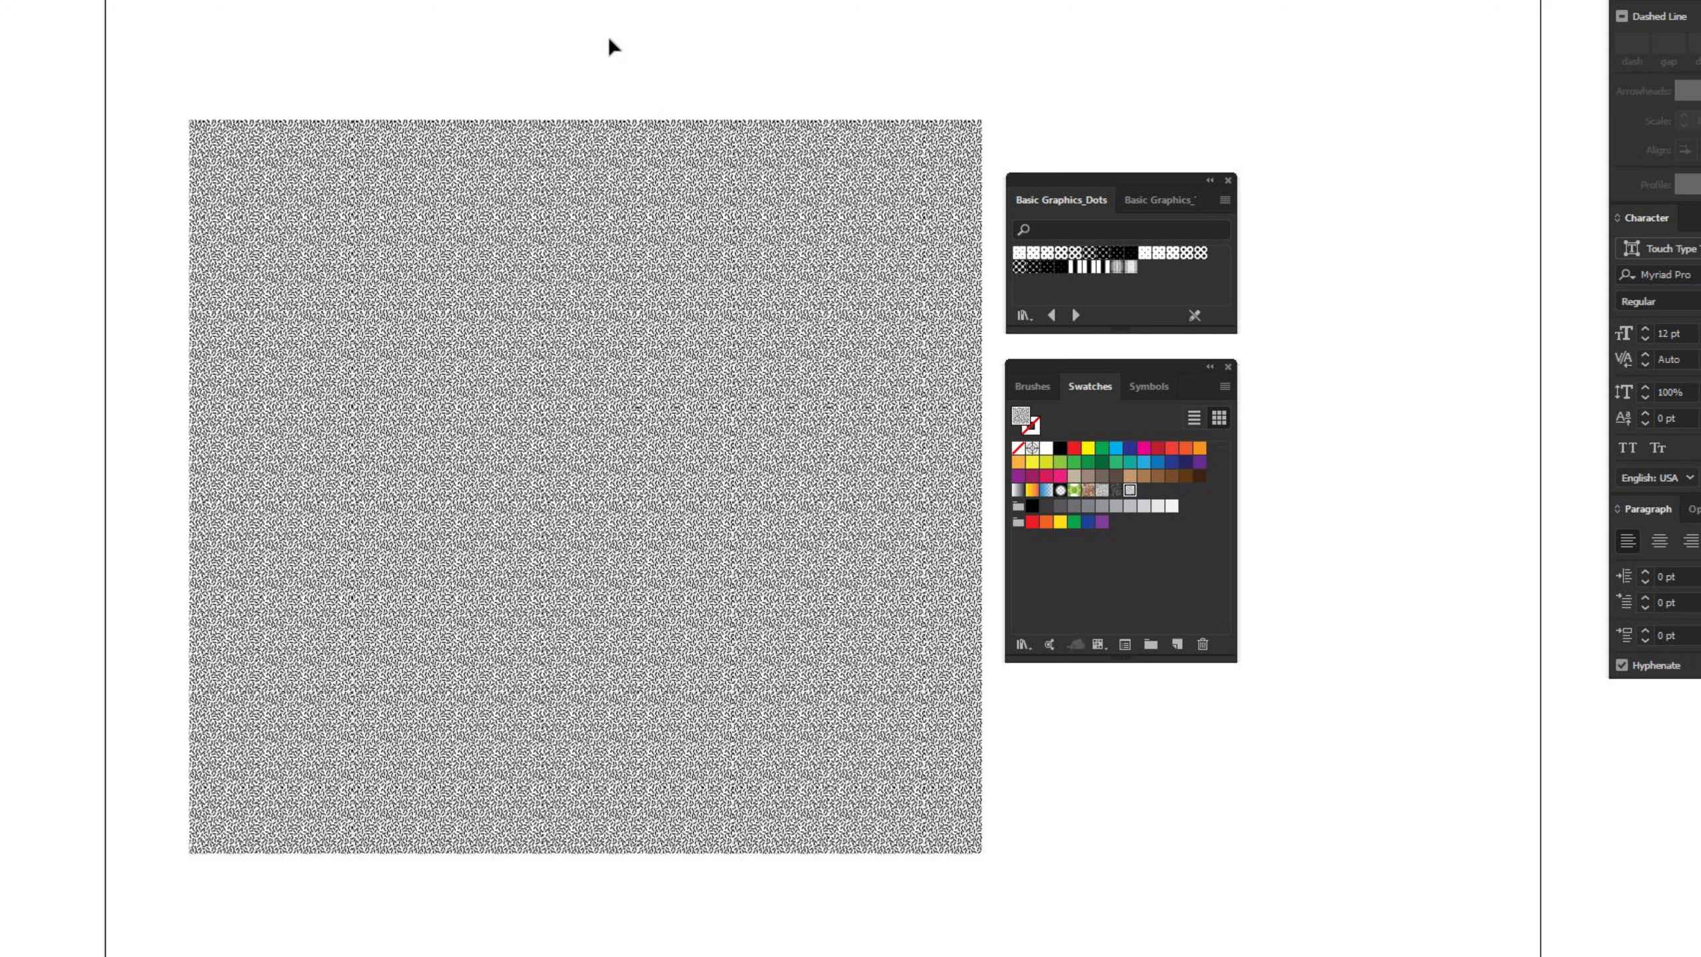
Try the 10 dpi 30% dot pattern as the rectangle's fill, and replace it with the first swatch of Basic Graphics_Textures
{"action": "left_click_drag", "start_coordinate": [335, 21], "coordinate": [742, 538]}
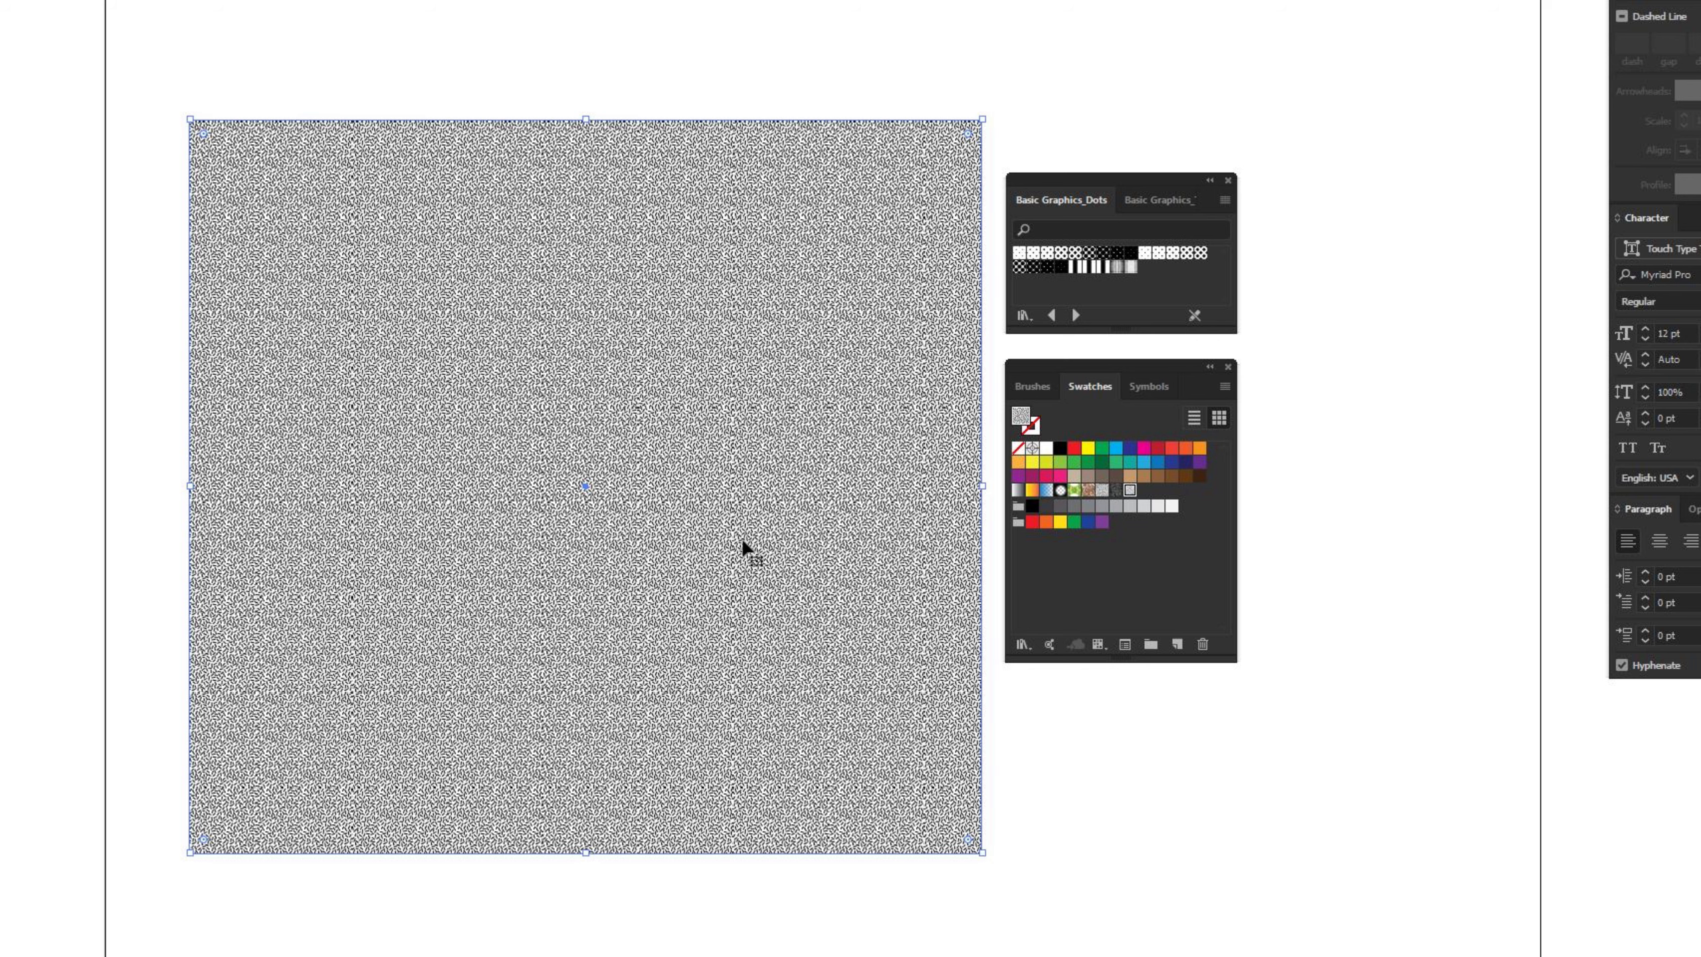
{"action": "left_click", "coordinate": [1047, 254]}
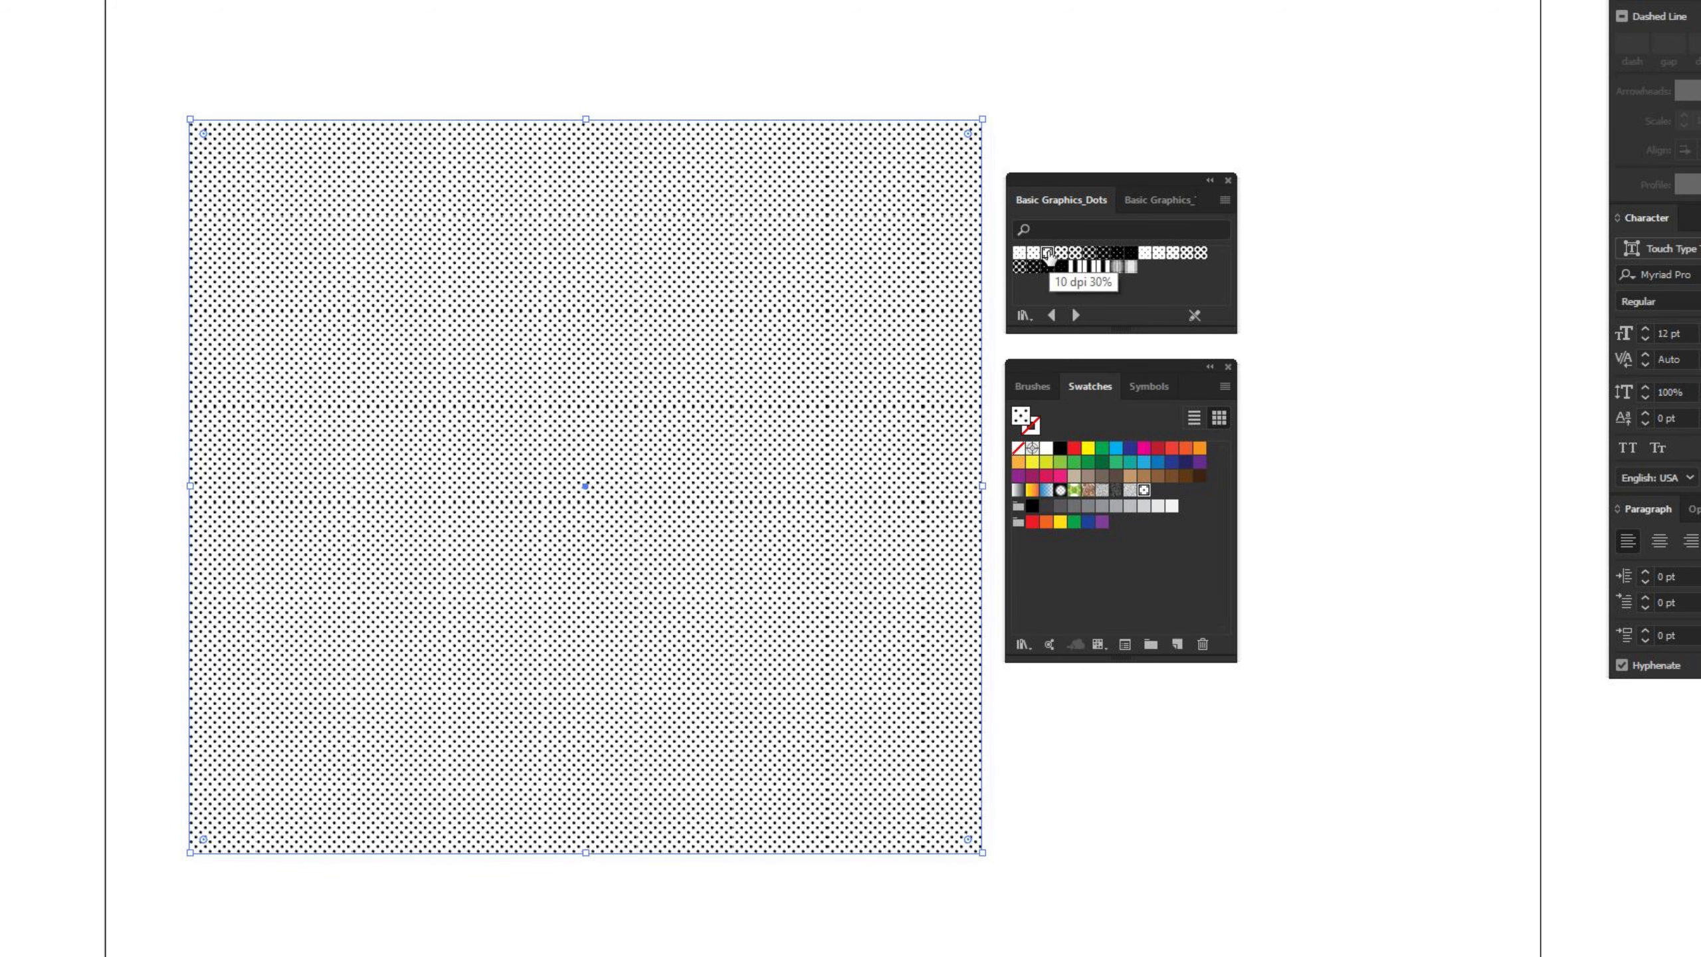
{"action": "left_click", "coordinate": [1135, 200]}
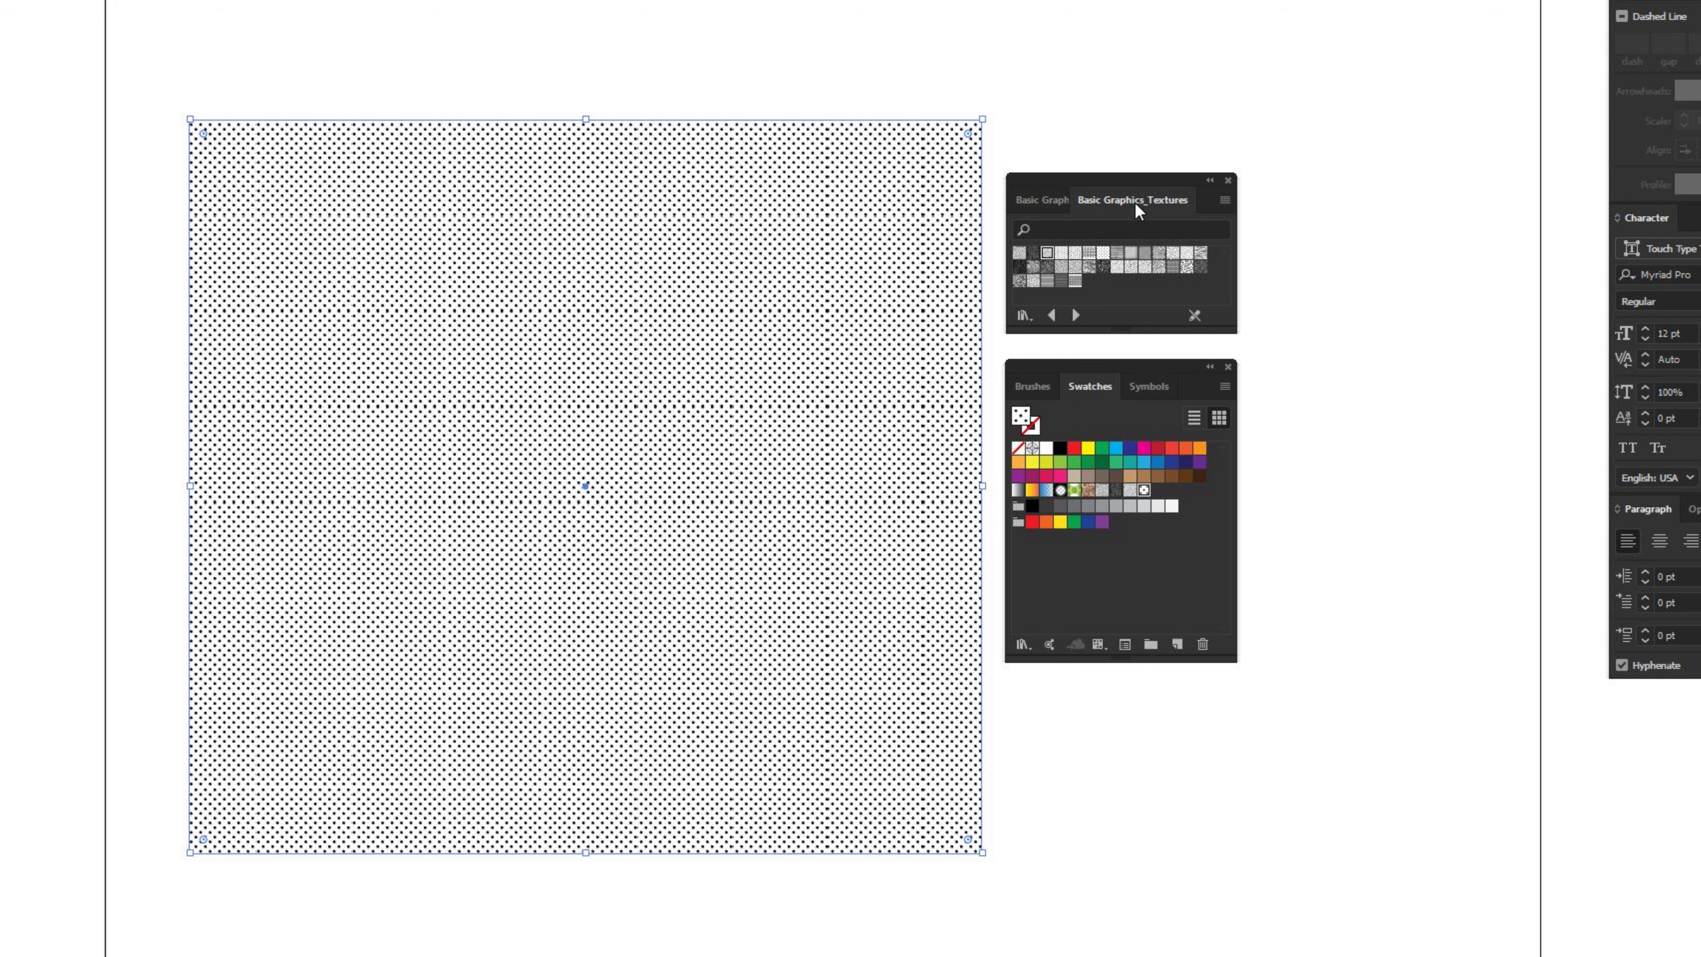
{"action": "left_click", "coordinate": [1019, 254]}
{"action": "left_click", "coordinate": [784, 14]}
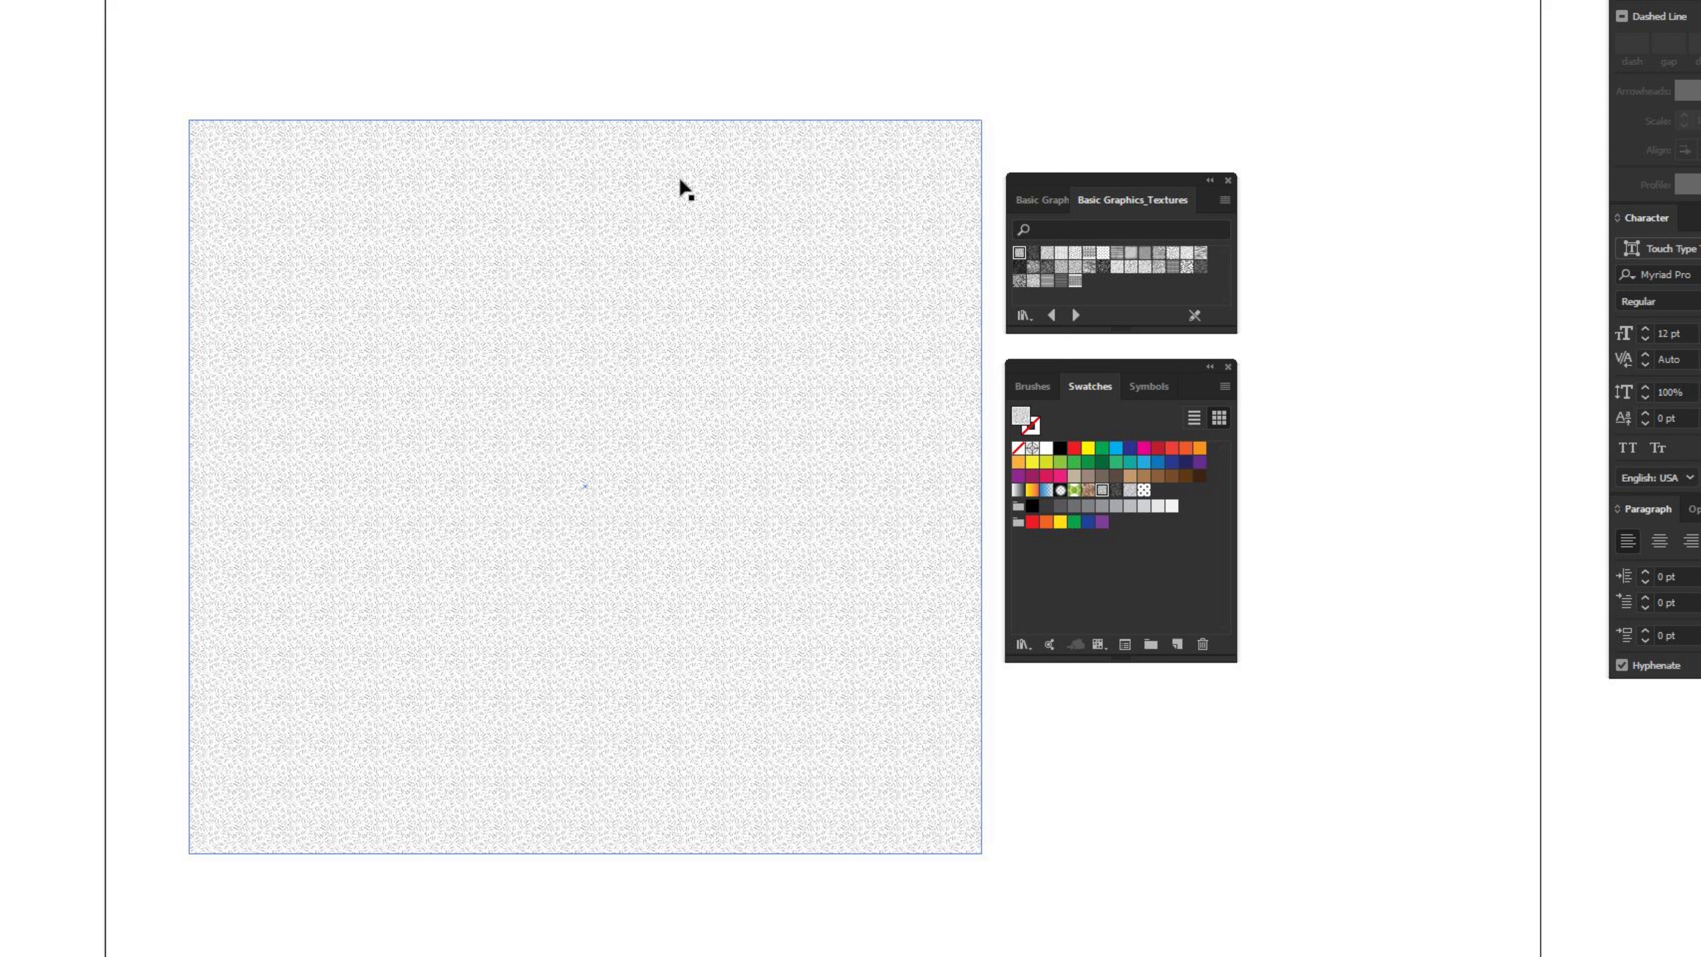
{"action": "left_click_drag", "start_coordinate": [410, 14], "coordinate": [722, 473]}
{"action": "right_click", "coordinate": [606, 301]}
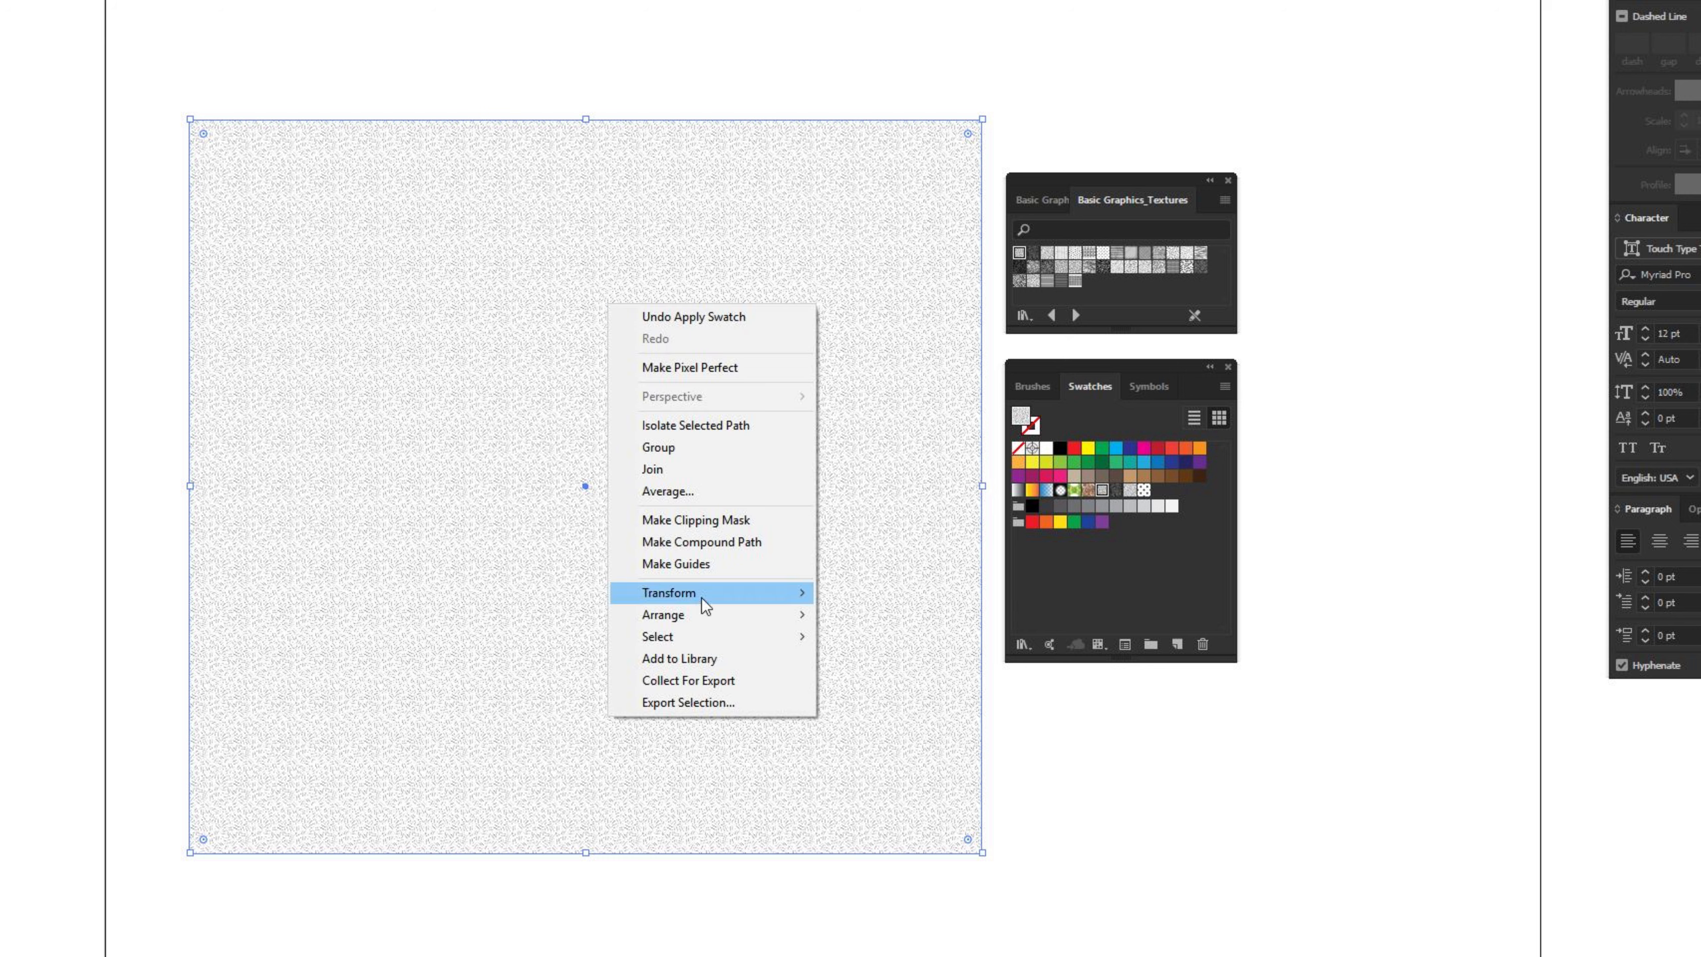
{"action": "mouse_move", "coordinate": [705, 604]}
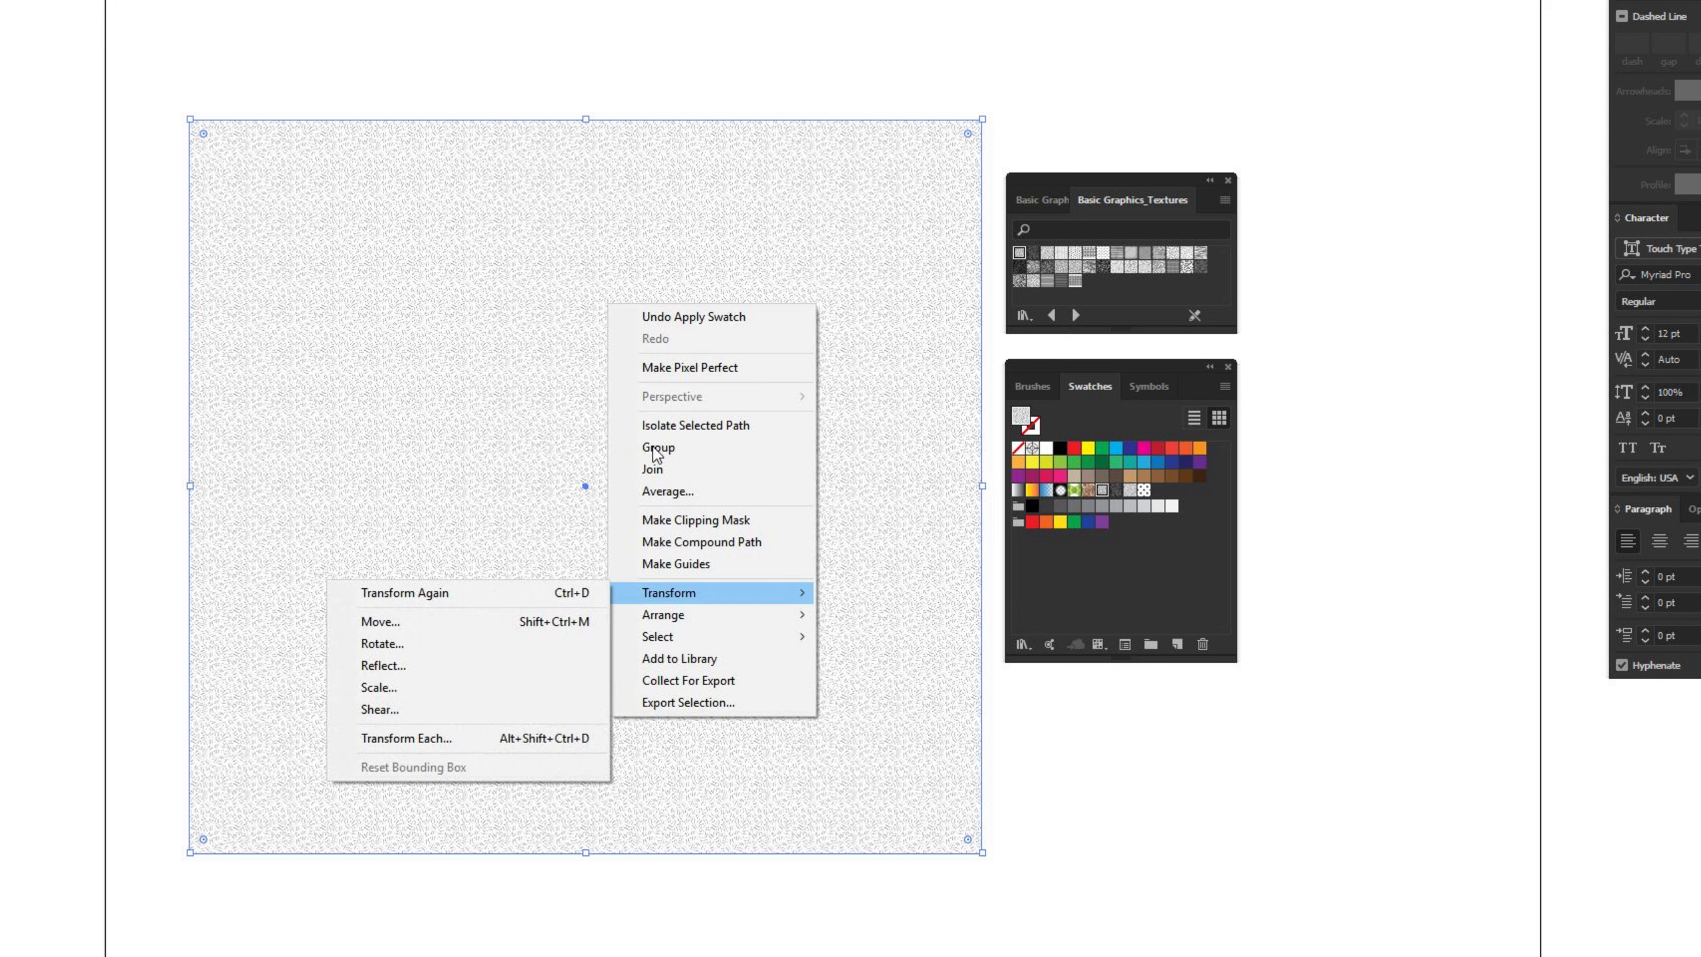
{"action": "left_click", "coordinate": [516, 22]}
Start a Scale transform on the rectangle that affects only Transform Patterns, with Scale Strokes & Effects and Transform Objects turned off
{"action": "left_click", "coordinate": [805, 572]}
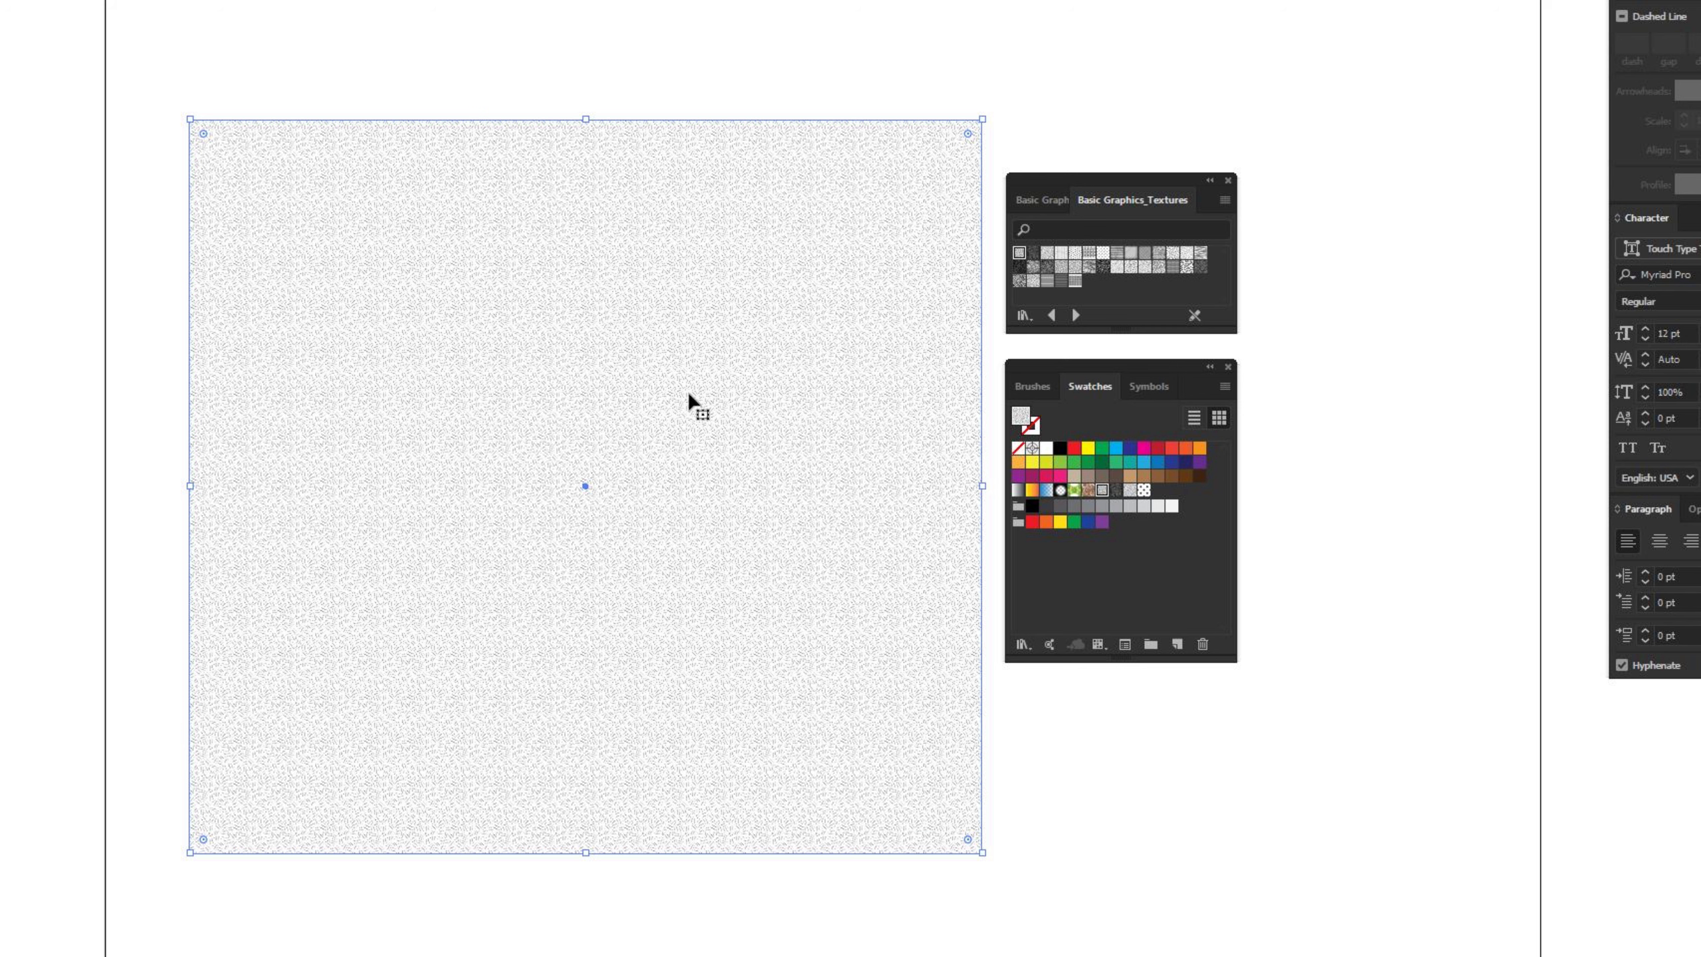
{"action": "right_click", "coordinate": [665, 352]}
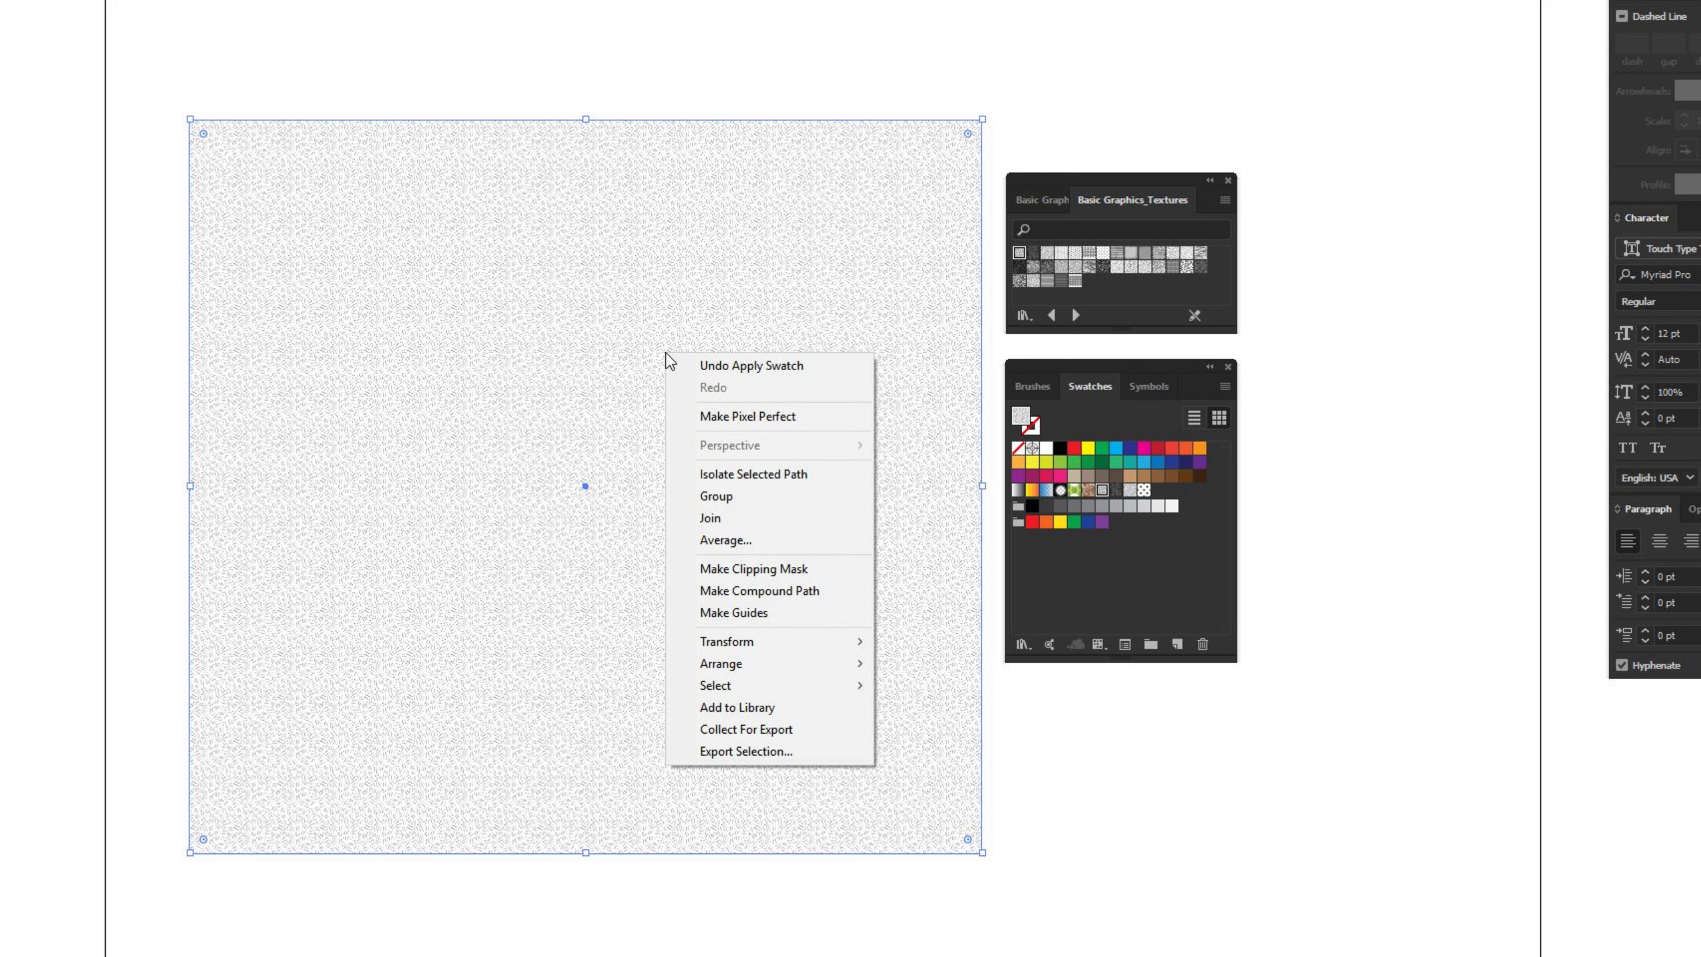
{"action": "mouse_move", "coordinate": [769, 644]}
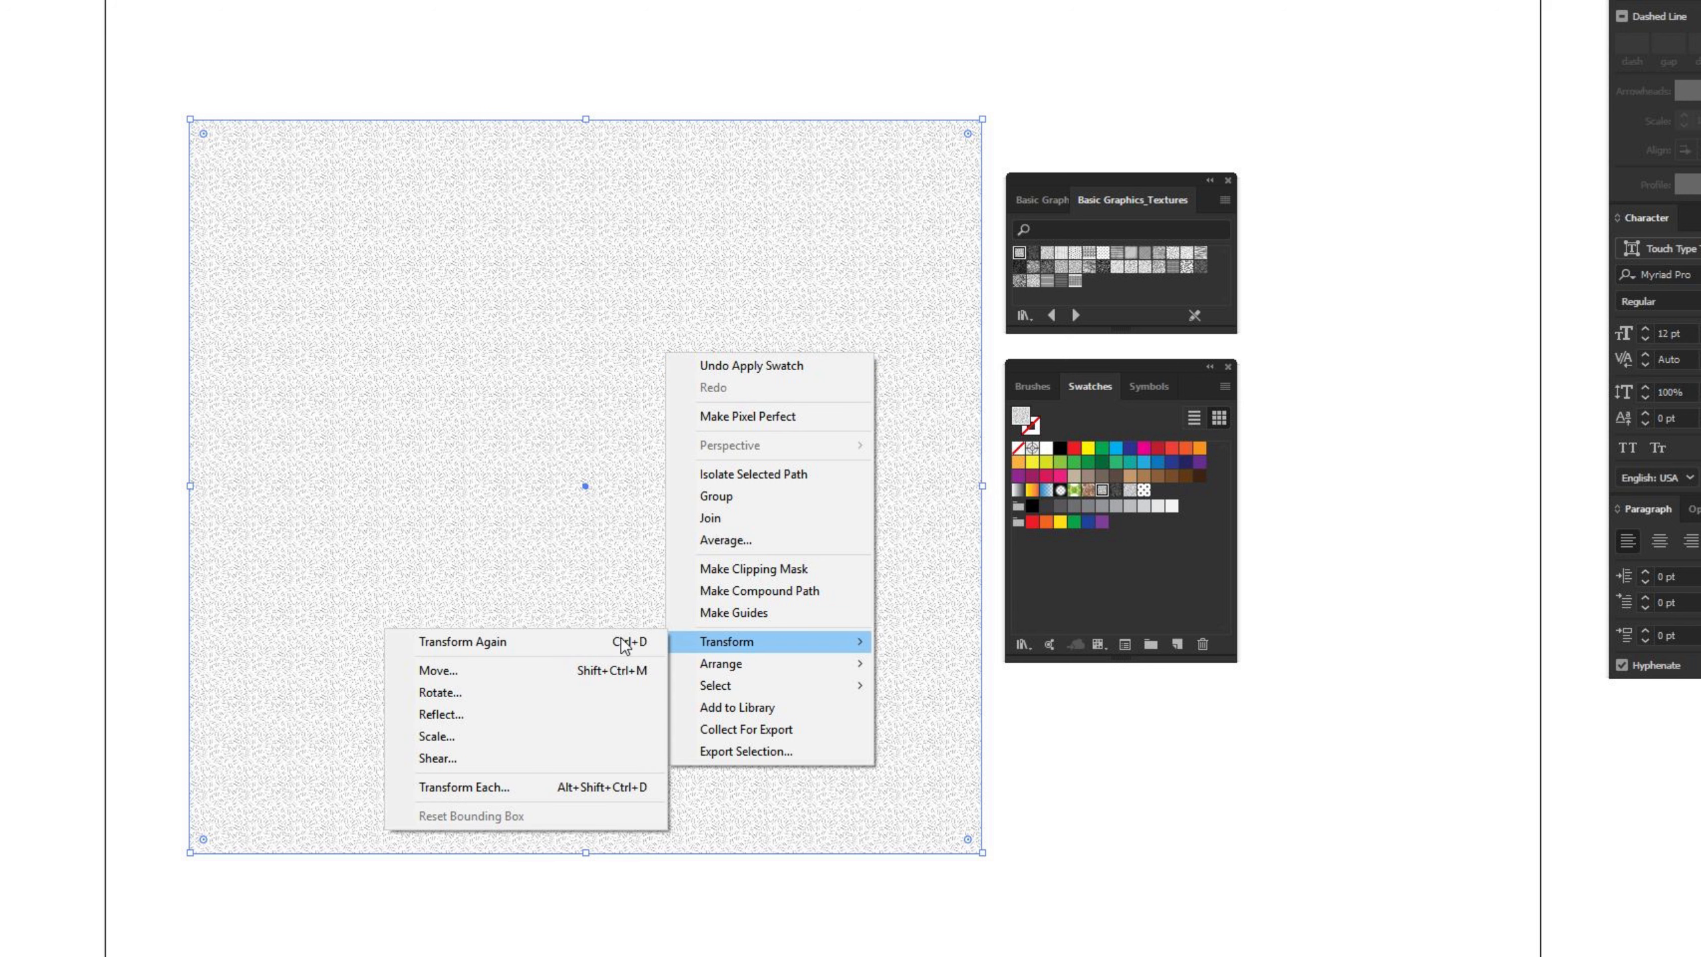
{"action": "left_click", "coordinate": [512, 737]}
{"action": "left_click_drag", "start_coordinate": [1264, 395], "coordinate": [766, 337]}
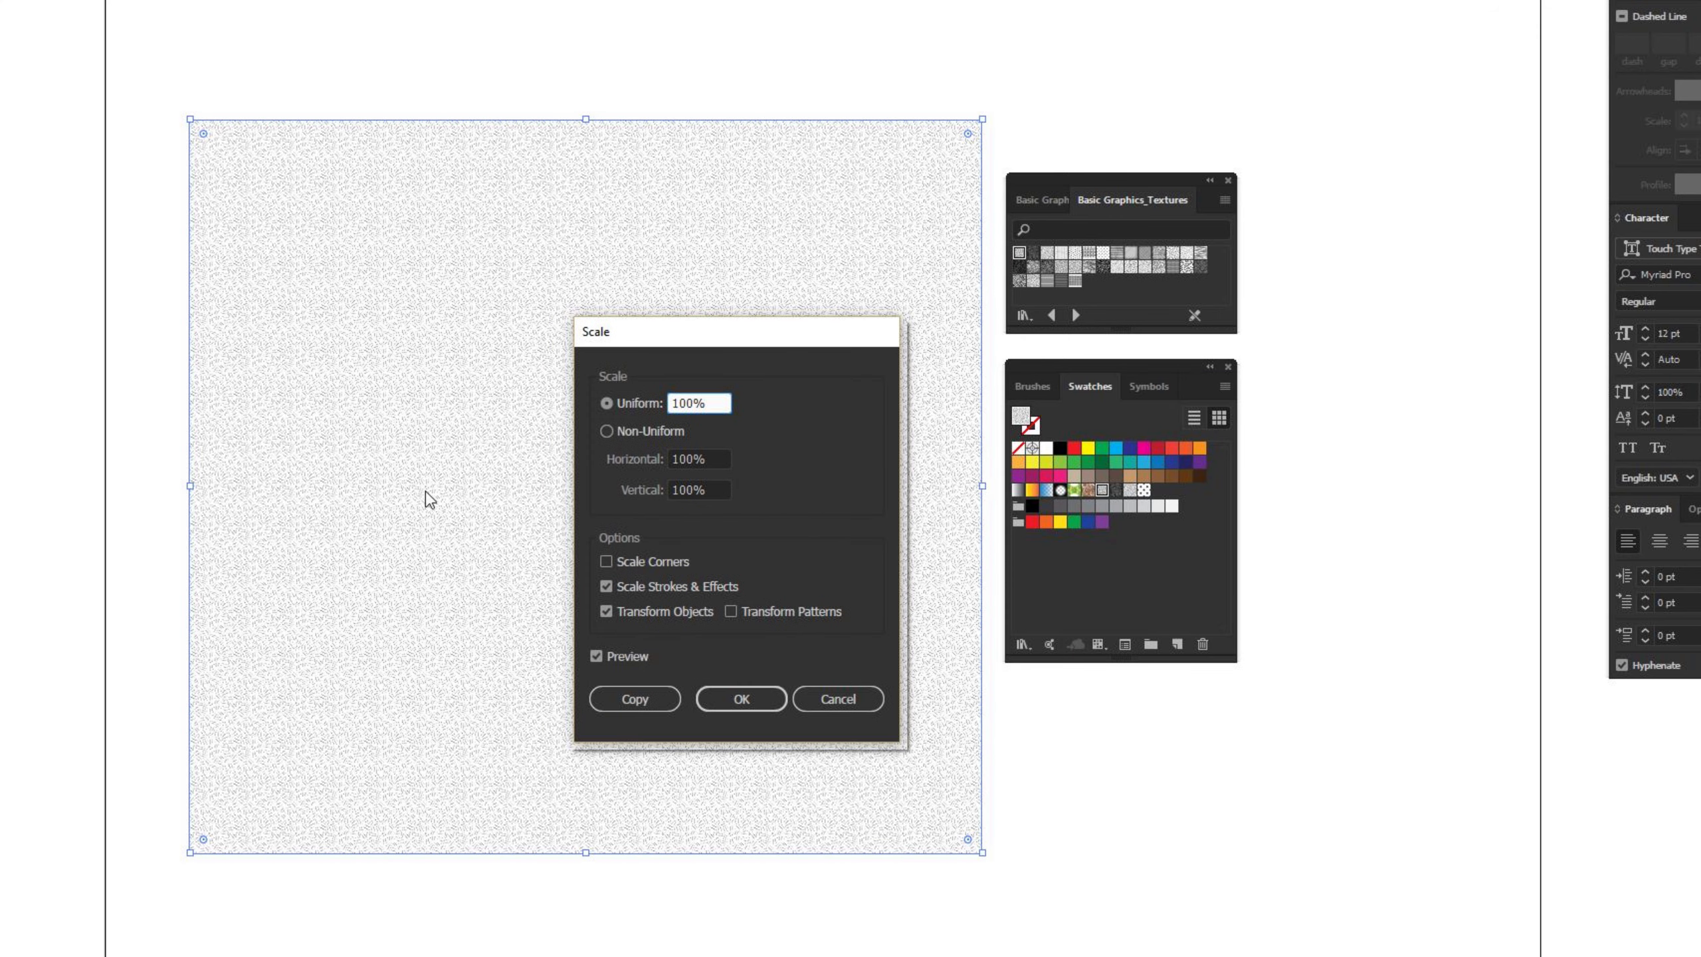
{"action": "left_click", "coordinate": [595, 655]}
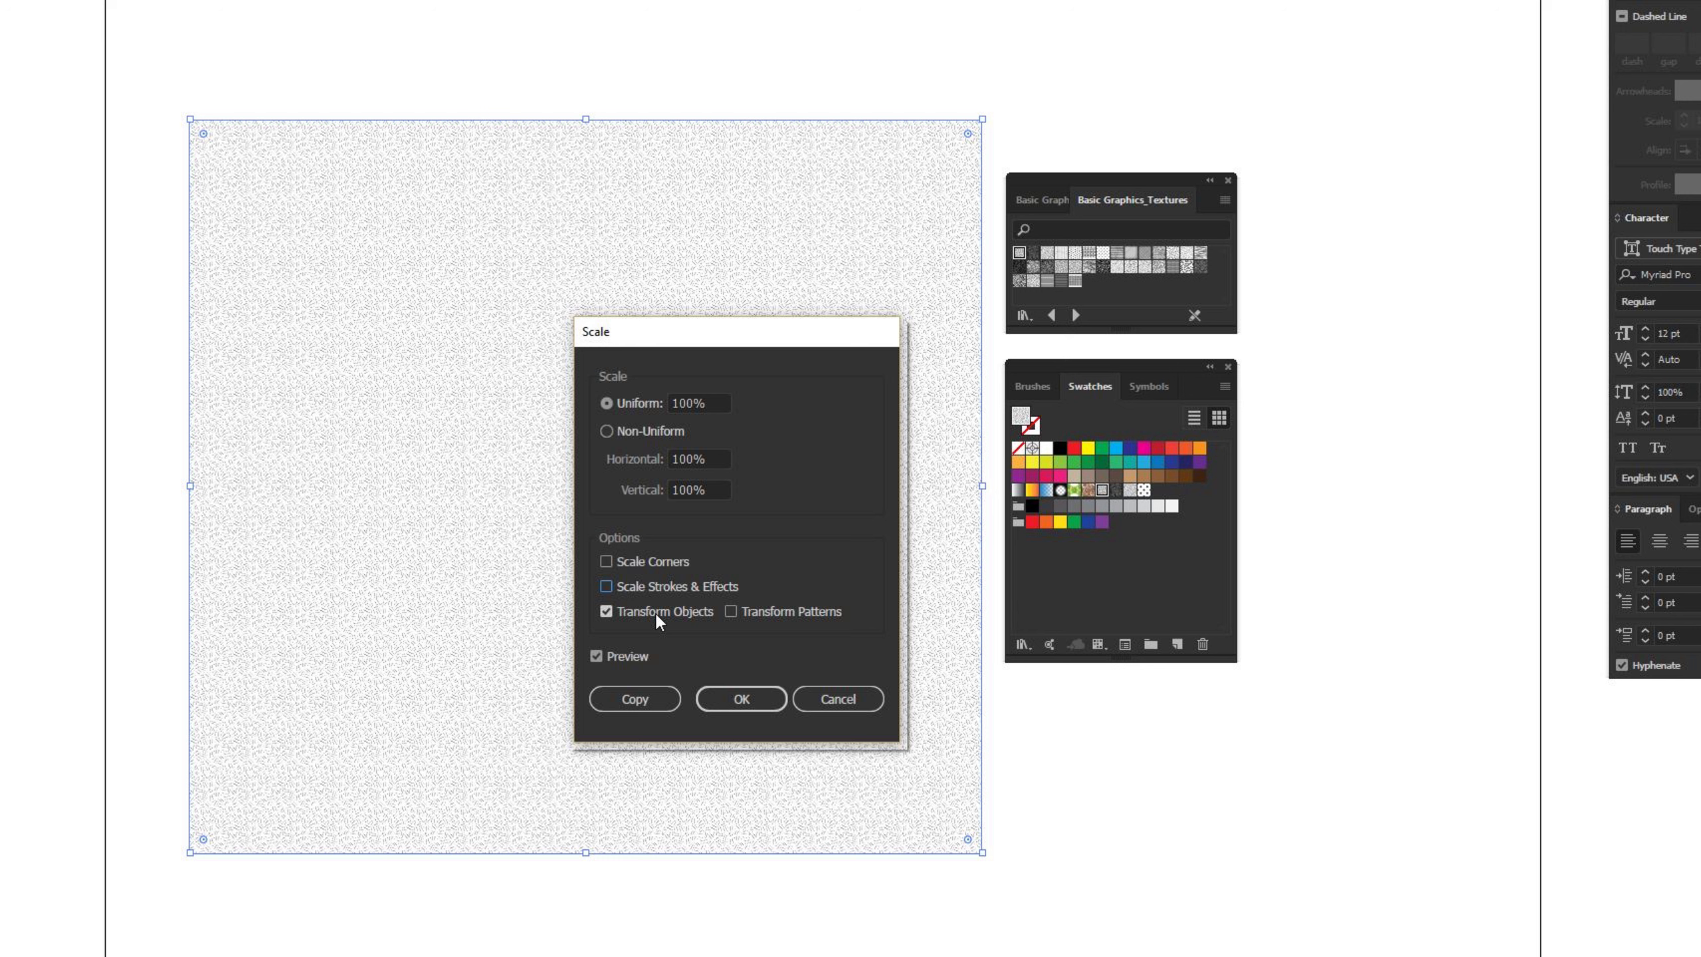
{"action": "left_click", "coordinate": [606, 611]}
{"action": "left_click_drag", "start_coordinate": [734, 341], "coordinate": [1152, 313]}
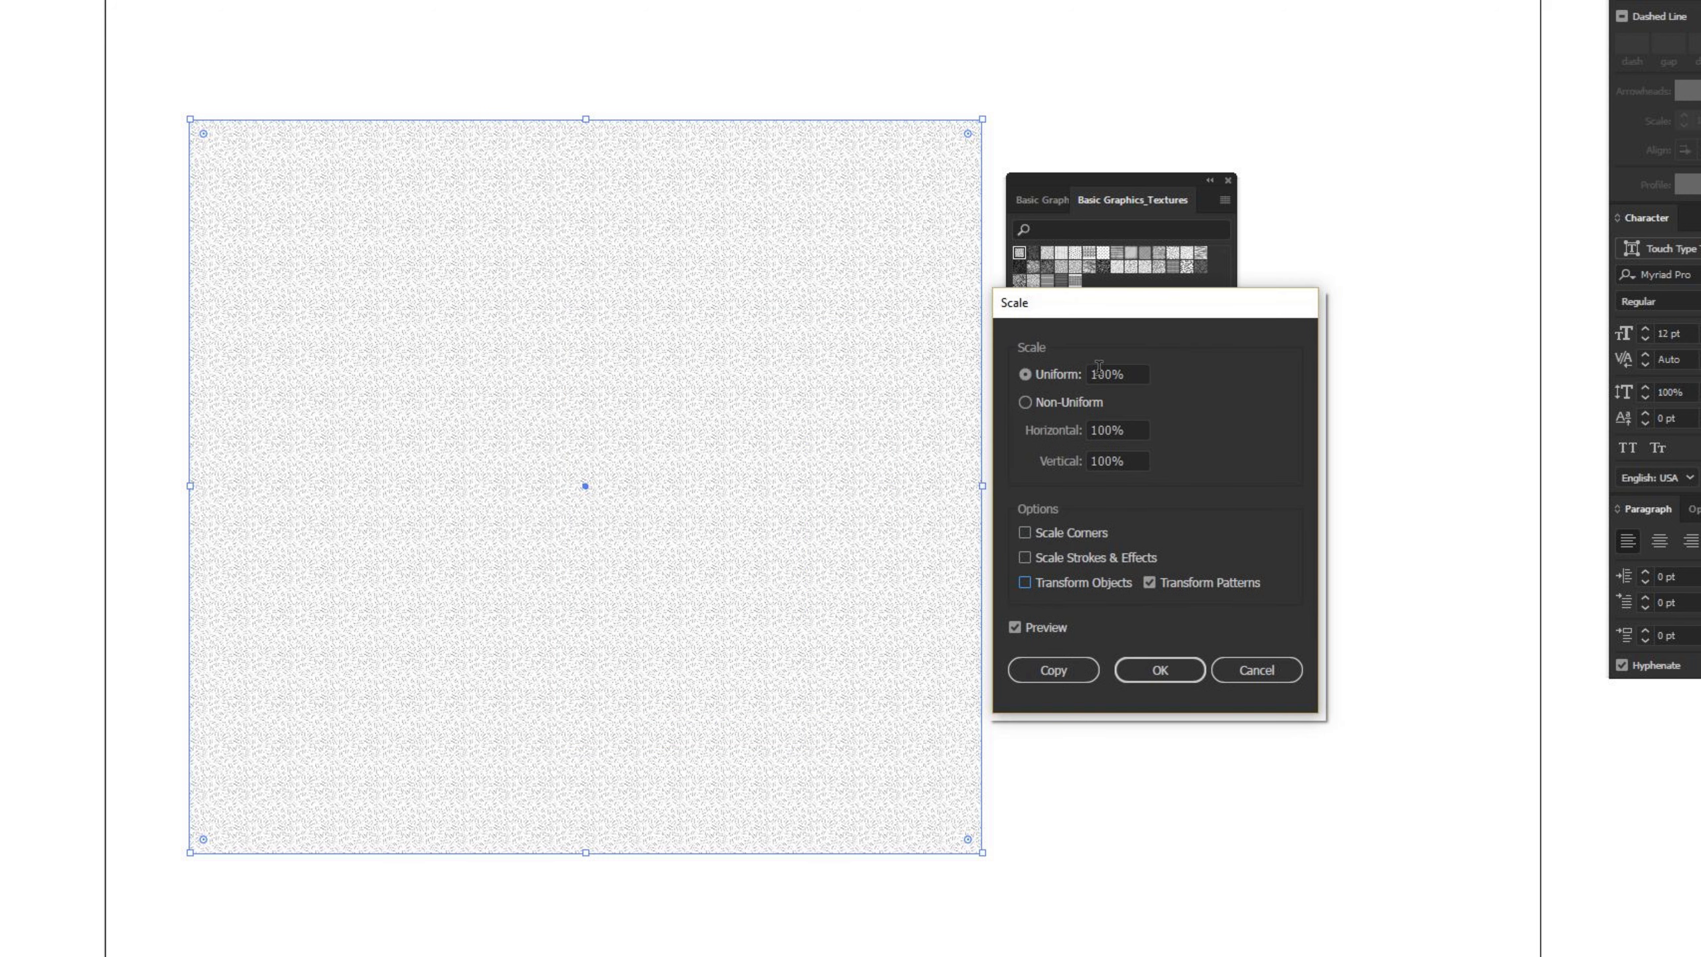
Set the uniform scale of the rectangle's pattern to 200% and preview it
{"action": "left_click_drag", "start_coordinate": [1090, 373], "coordinate": [1101, 374]}
{"action": "type", "text": "2"}
{"action": "left_click", "coordinate": [1128, 429]}
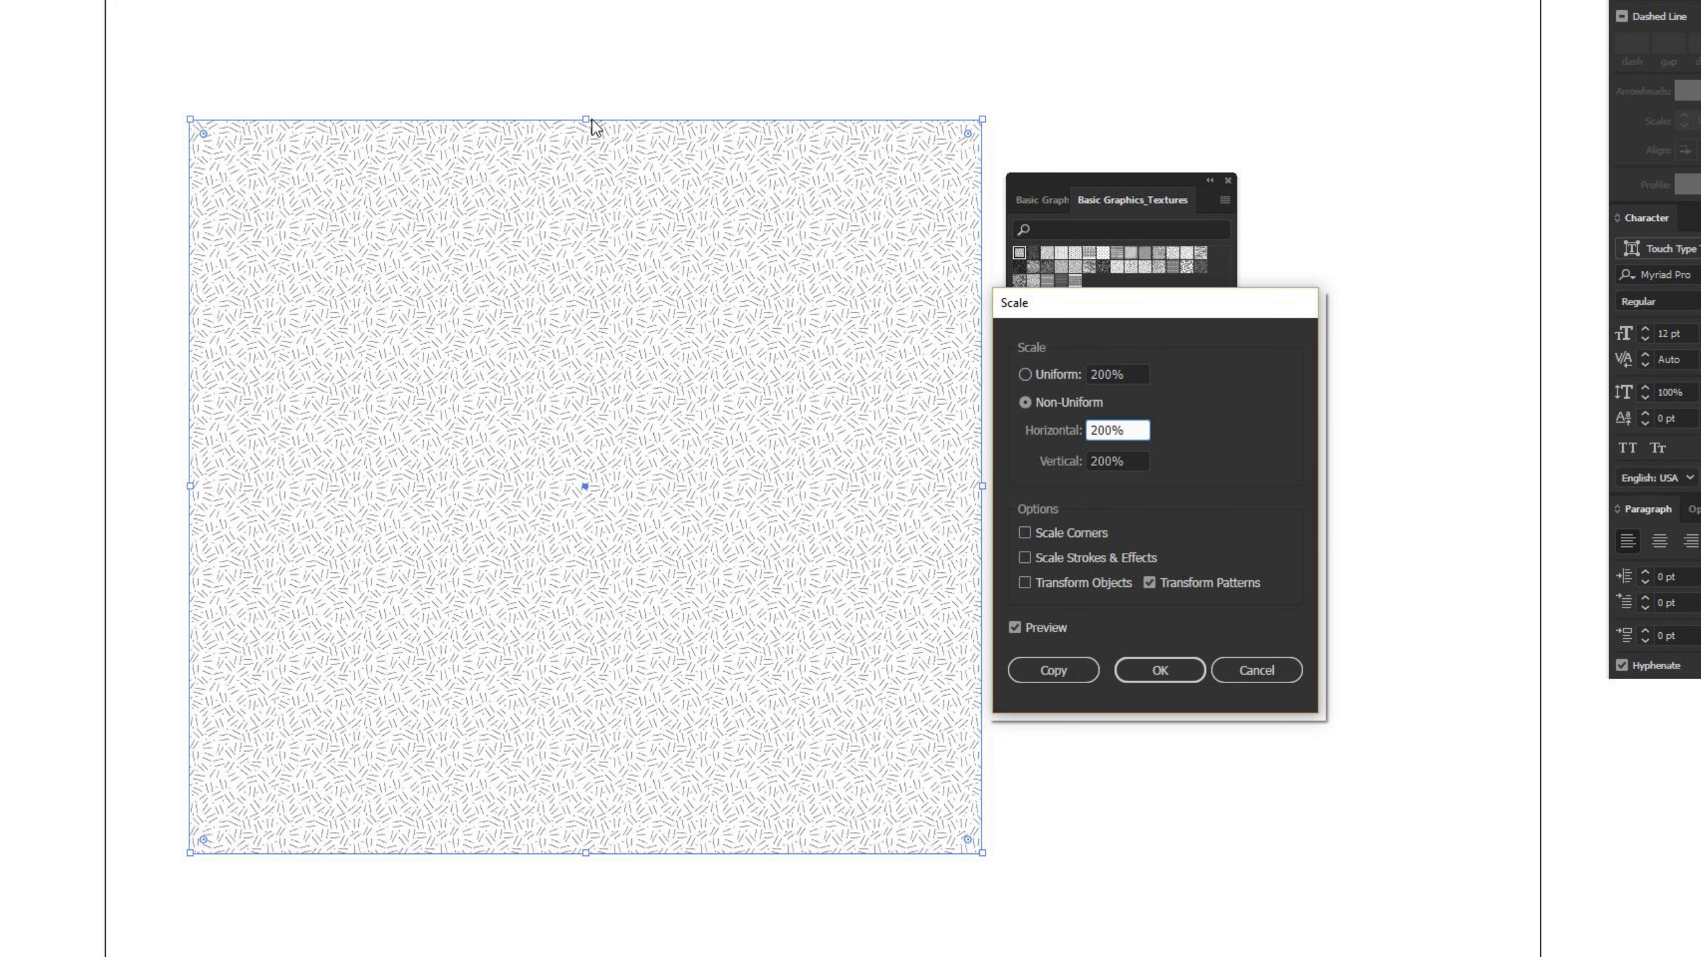
{"action": "left_click", "coordinate": [593, 129]}
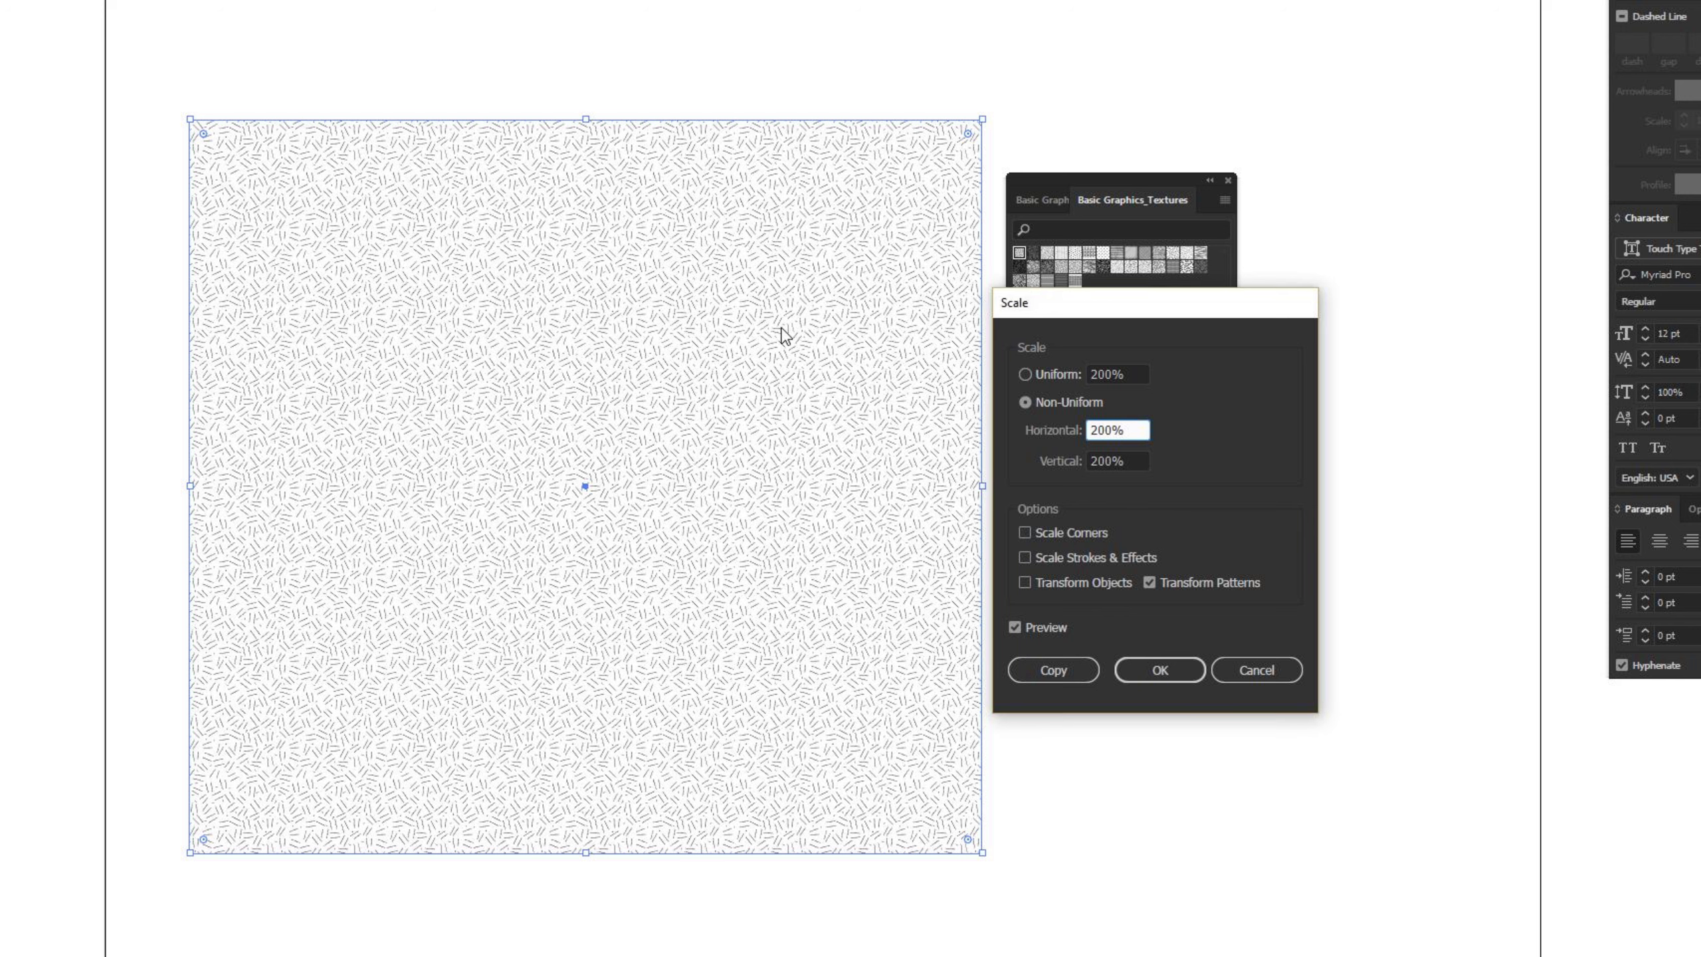
Raise the uniform scale of the rectangle's pattern to 300% and preview it
{"action": "left_click_drag", "start_coordinate": [1101, 371], "coordinate": [1083, 376]}
{"action": "type", "text": "3"}
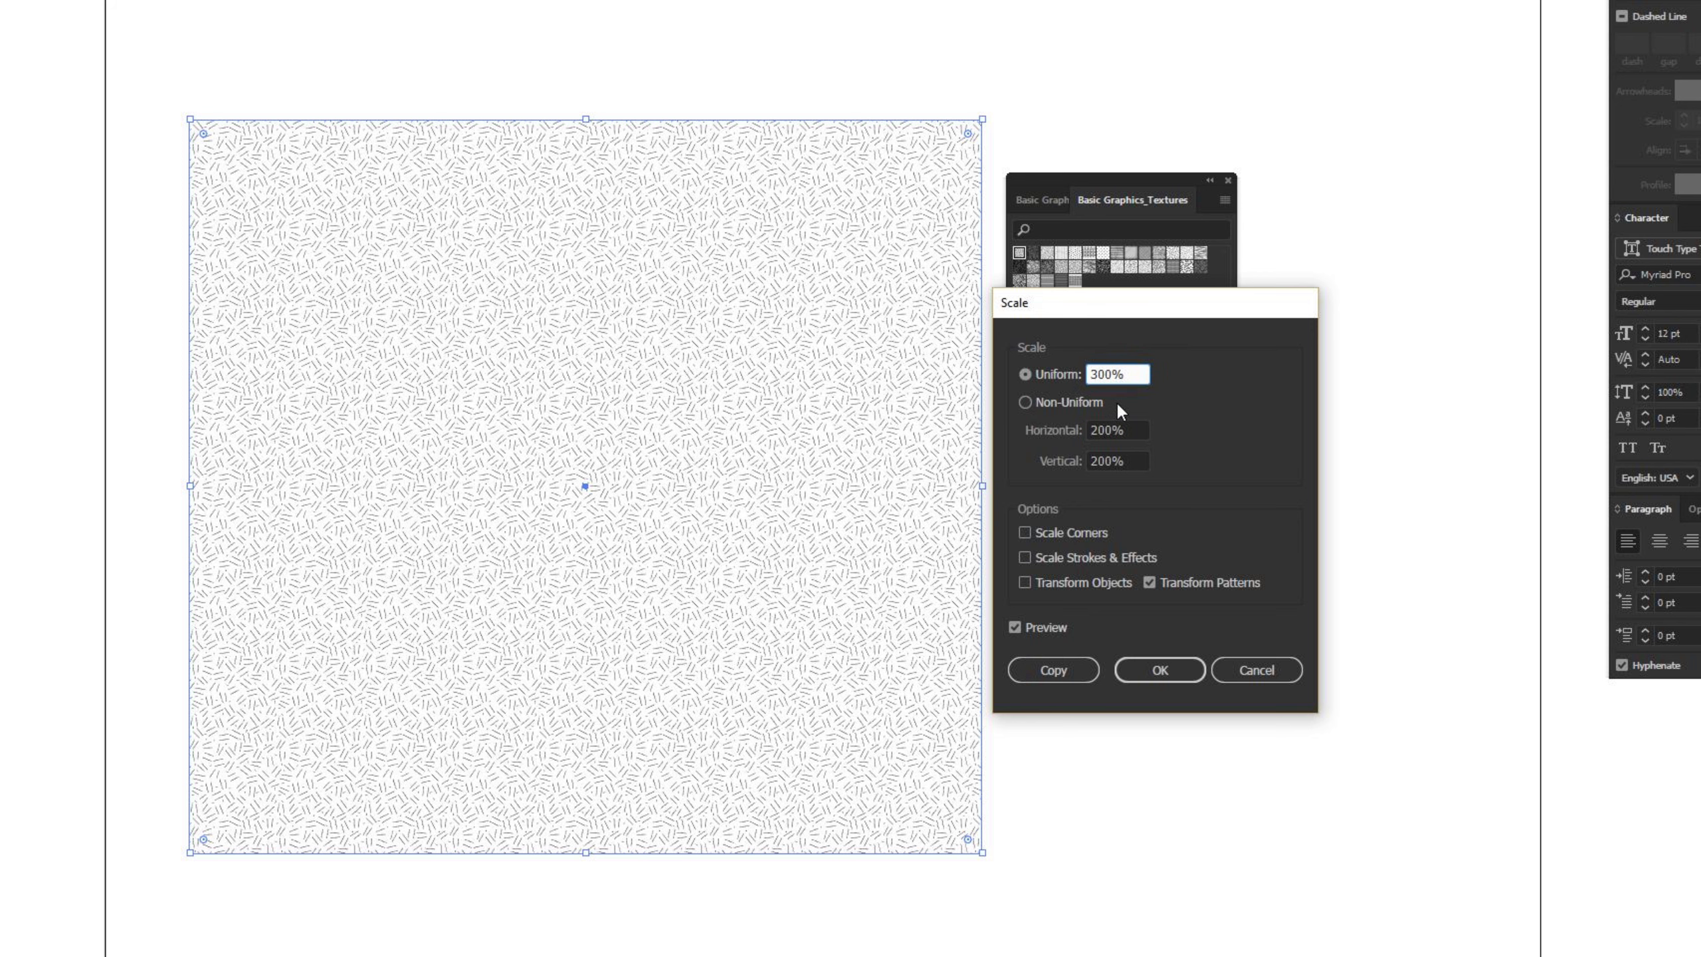
{"action": "left_click", "coordinate": [1121, 426]}
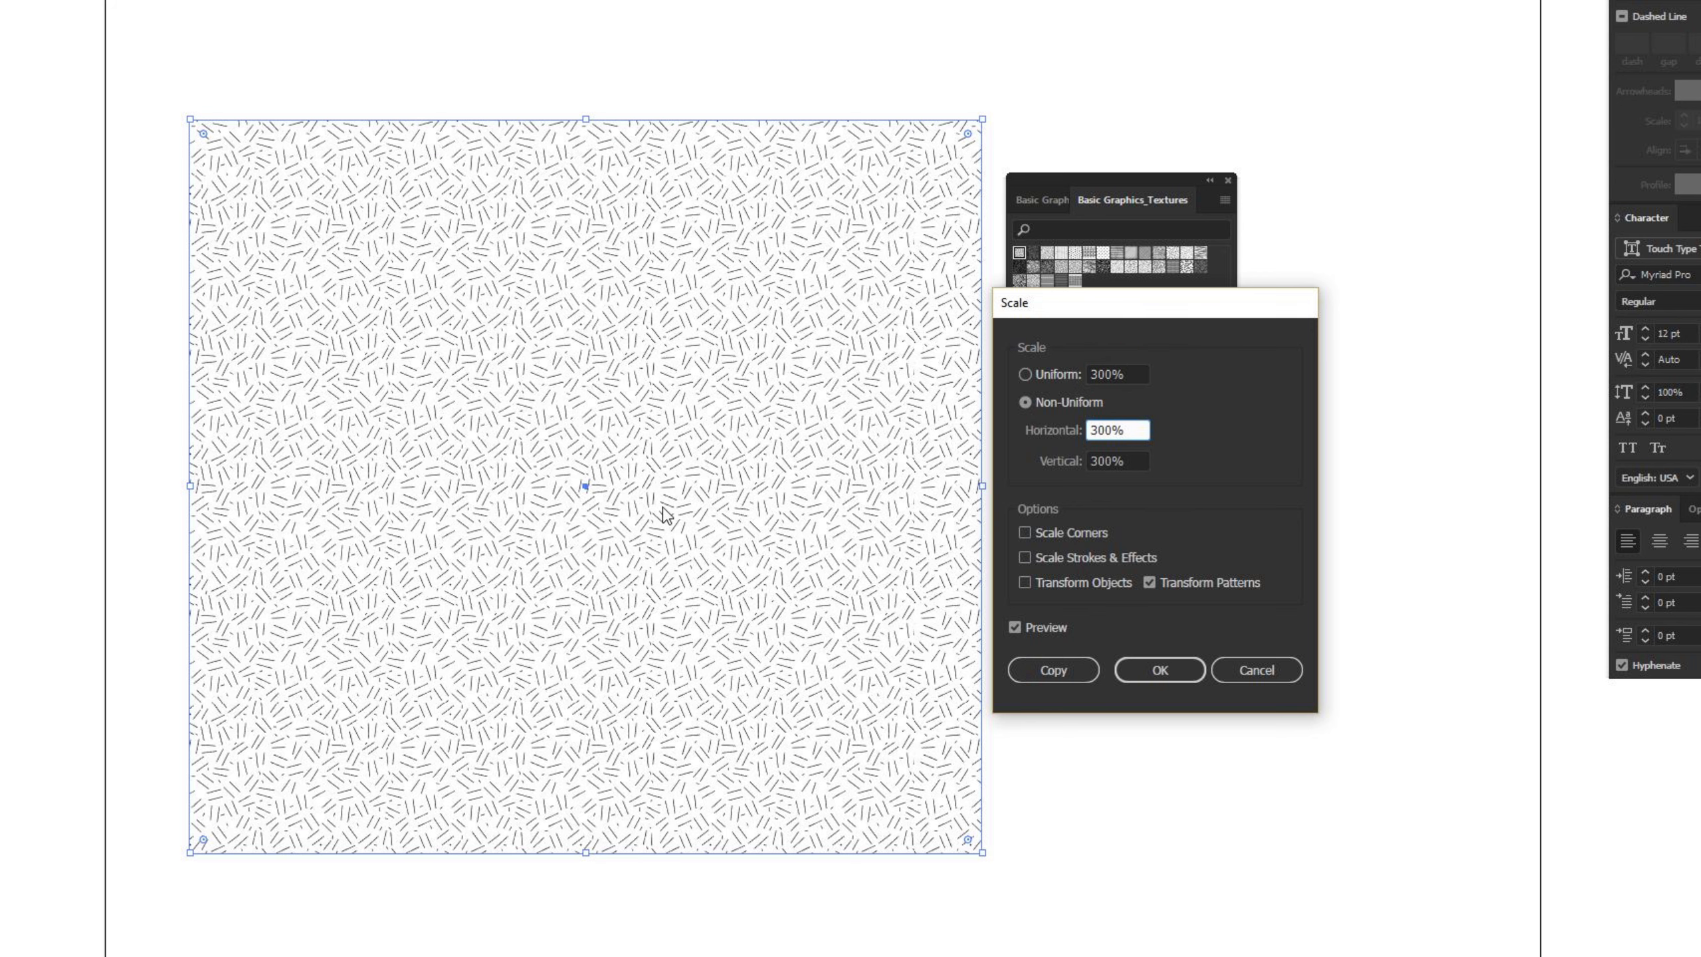
Return the pattern's uniform scale to 100%
{"action": "left_click", "coordinate": [1110, 373]}
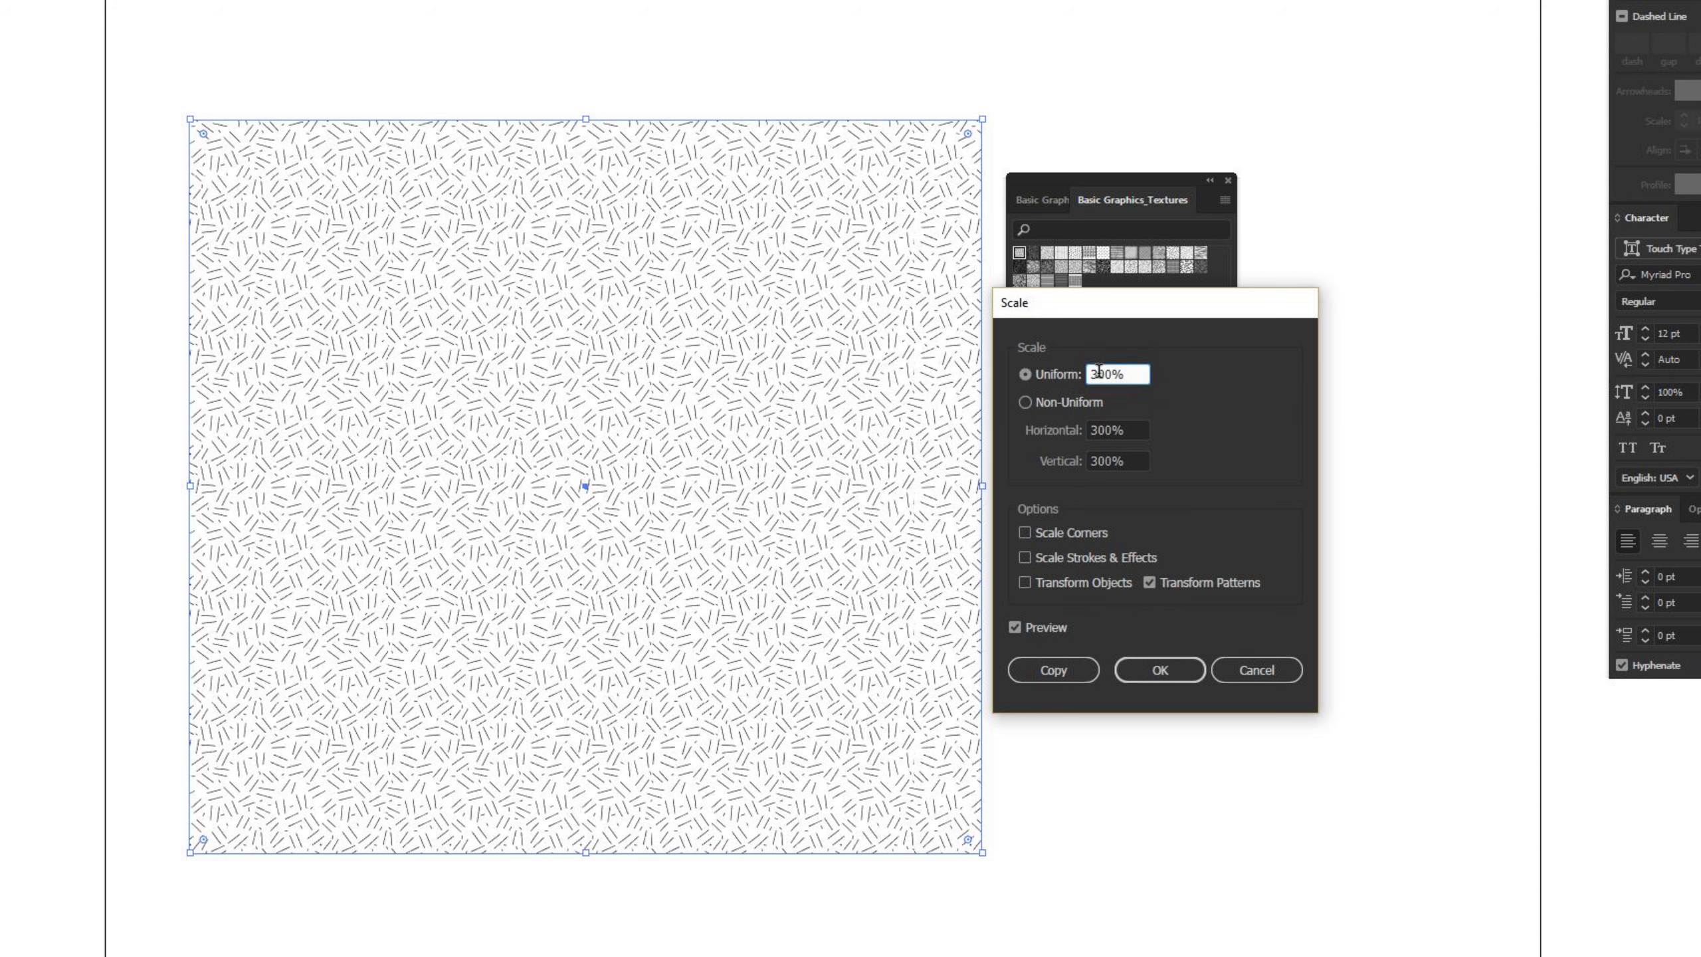
{"action": "left_click_drag", "start_coordinate": [1099, 374], "coordinate": [1090, 374]}
{"action": "type", "text": "1"}
{"action": "left_click", "coordinate": [1115, 429]}
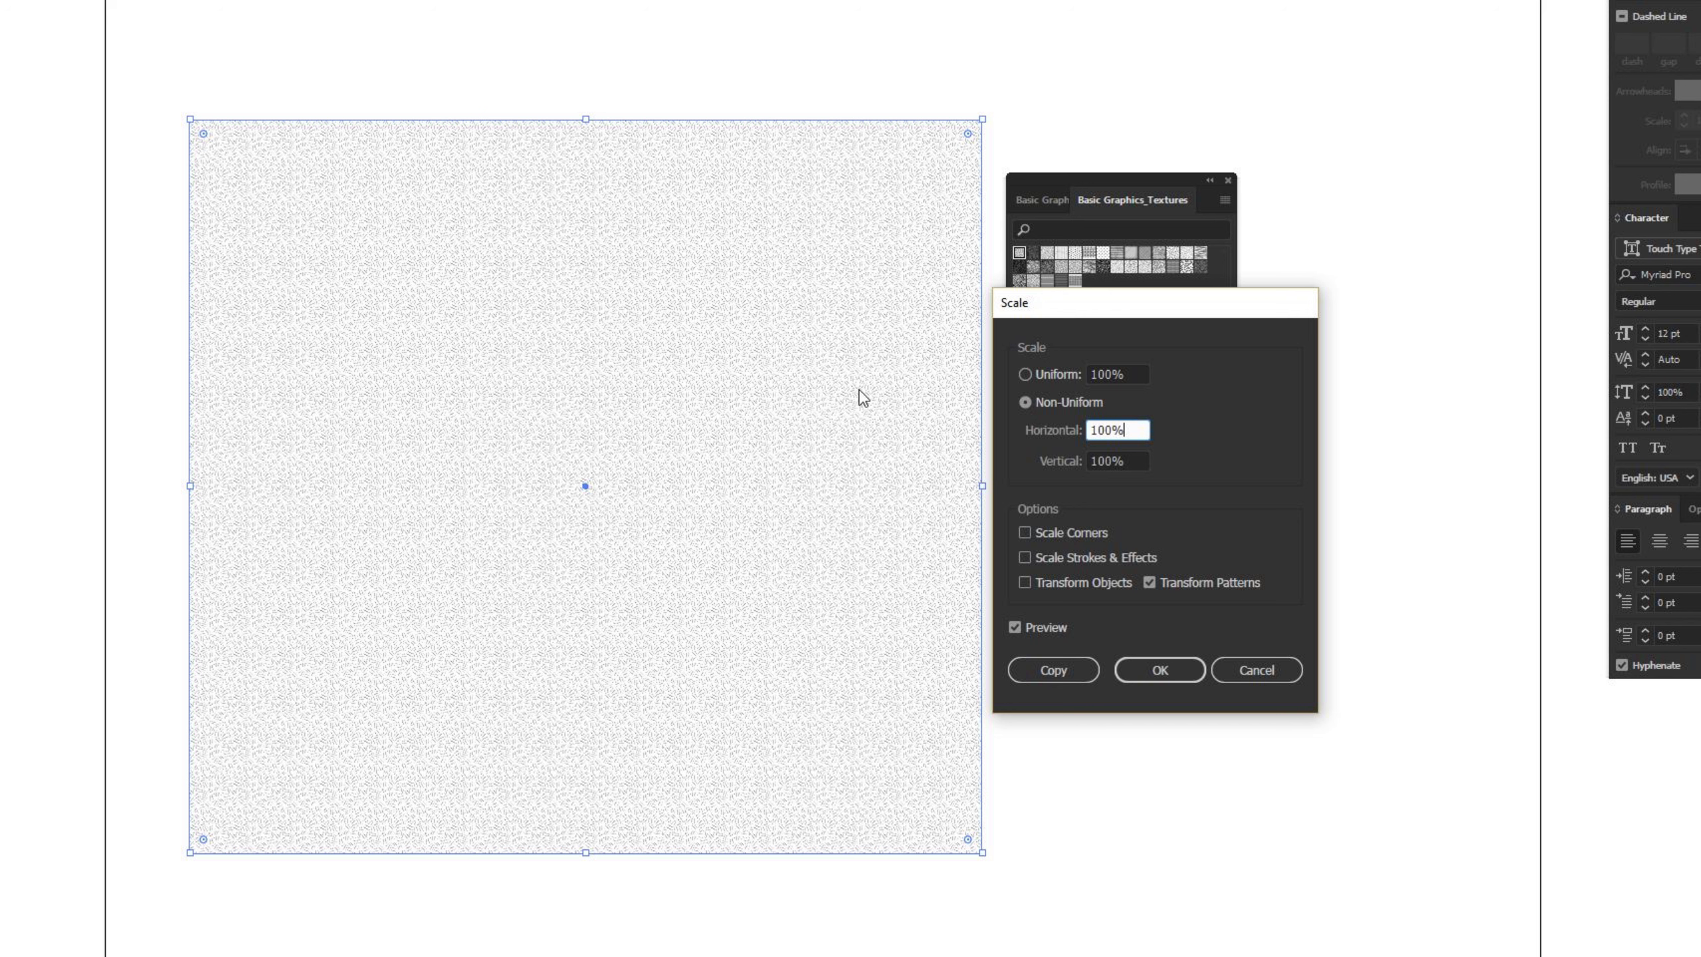
Set the non-uniform pattern scale to 300% vertical and 300% horizontal, and apply it to the rectangle
{"action": "left_click", "coordinate": [1093, 461]}
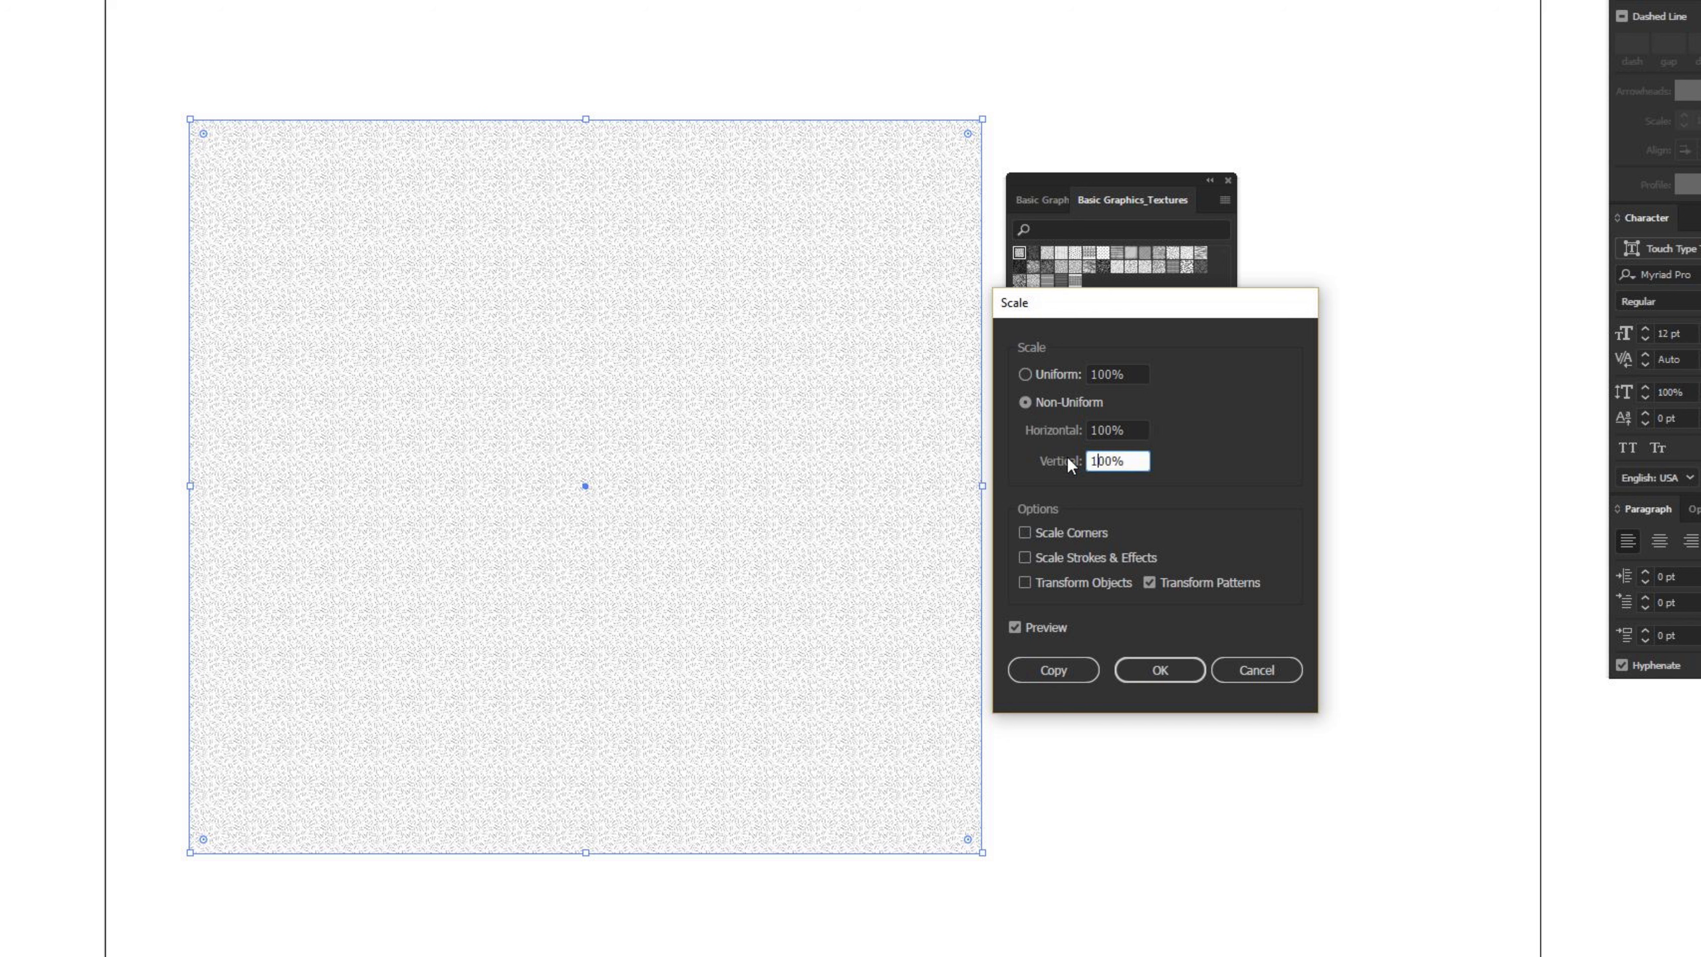
{"action": "type", "text": "3"}
{"action": "left_click", "coordinate": [1133, 429]}
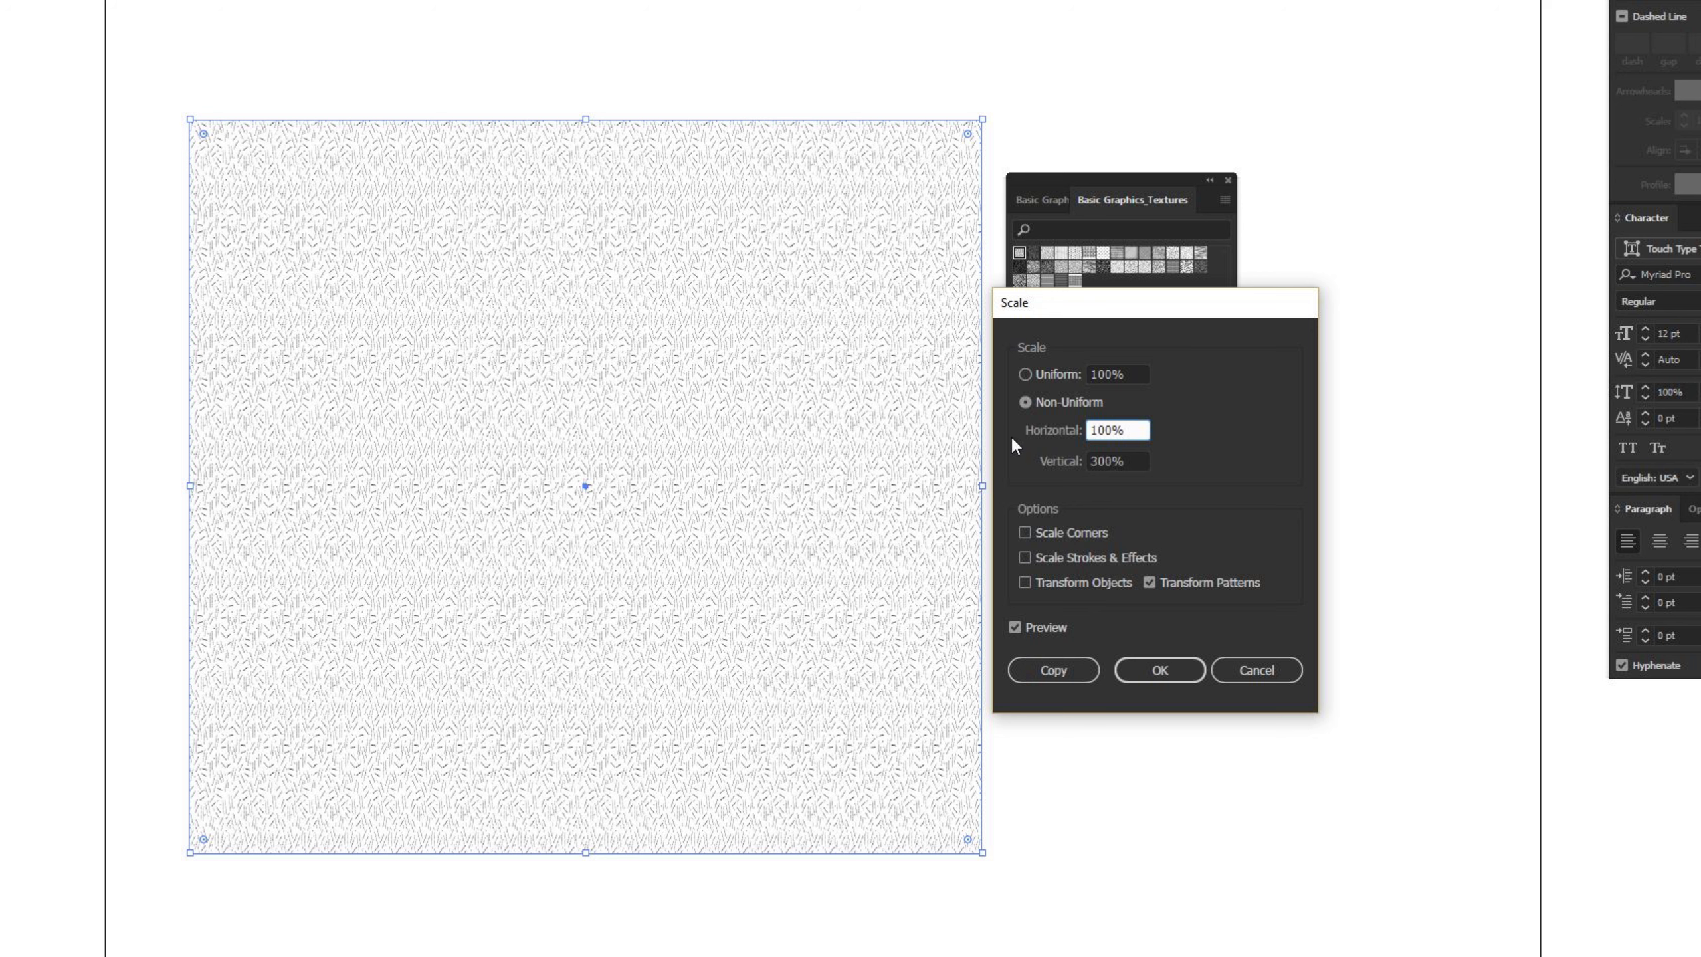
{"action": "left_click_drag", "start_coordinate": [1097, 428], "coordinate": [1090, 430]}
{"action": "left_click", "coordinate": [1134, 460]}
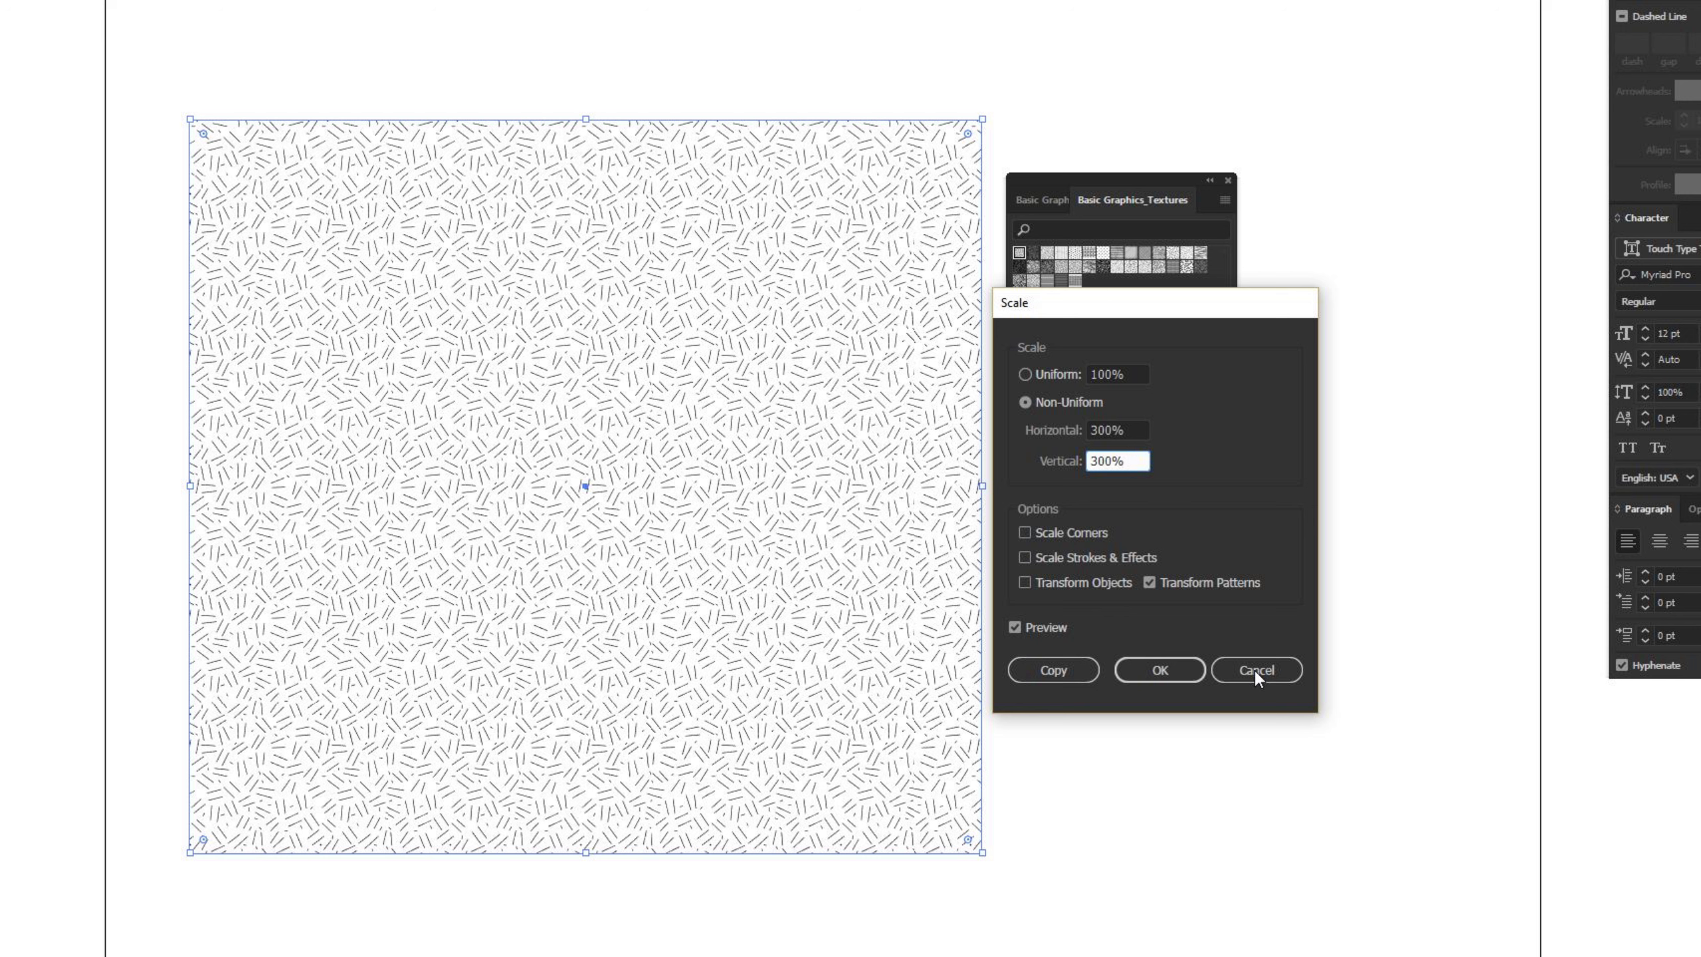
{"action": "left_click", "coordinate": [1185, 671]}
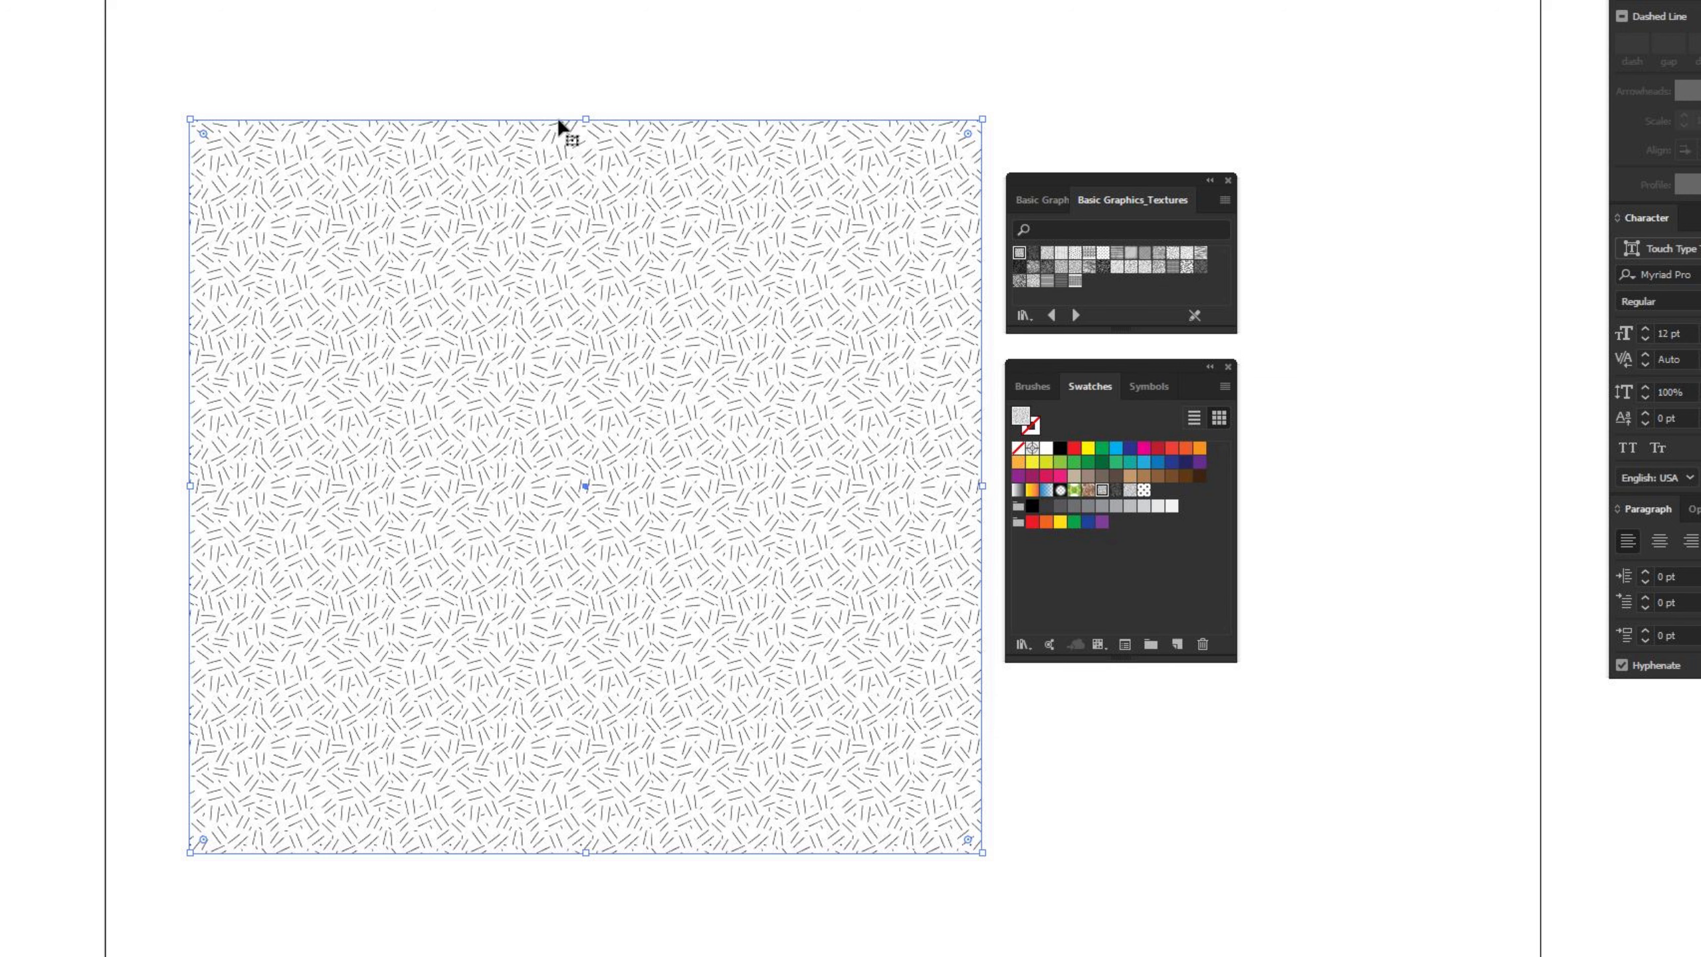
Nudge the rectangle slightly upward and start another 300% uniform scale of its pattern only, with Transform Objects turned off
{"action": "left_click_drag", "start_coordinate": [586, 123], "coordinate": [657, 186]}
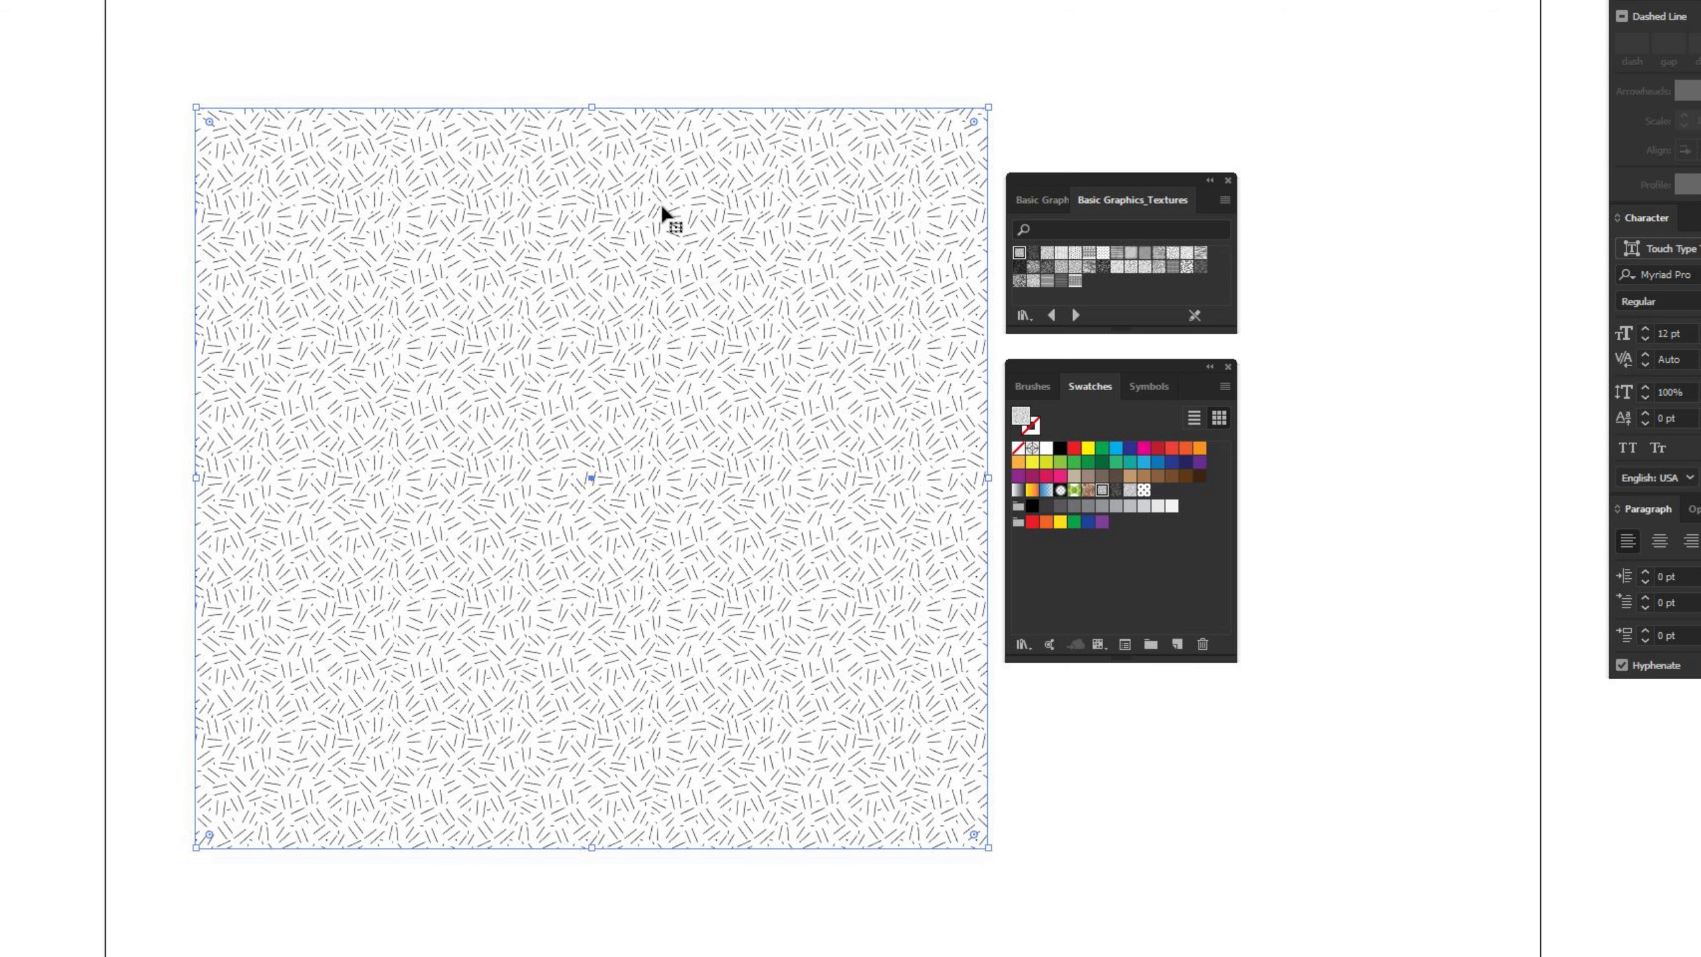
{"action": "right_click", "coordinate": [544, 248]}
{"action": "mouse_move", "coordinate": [648, 534]}
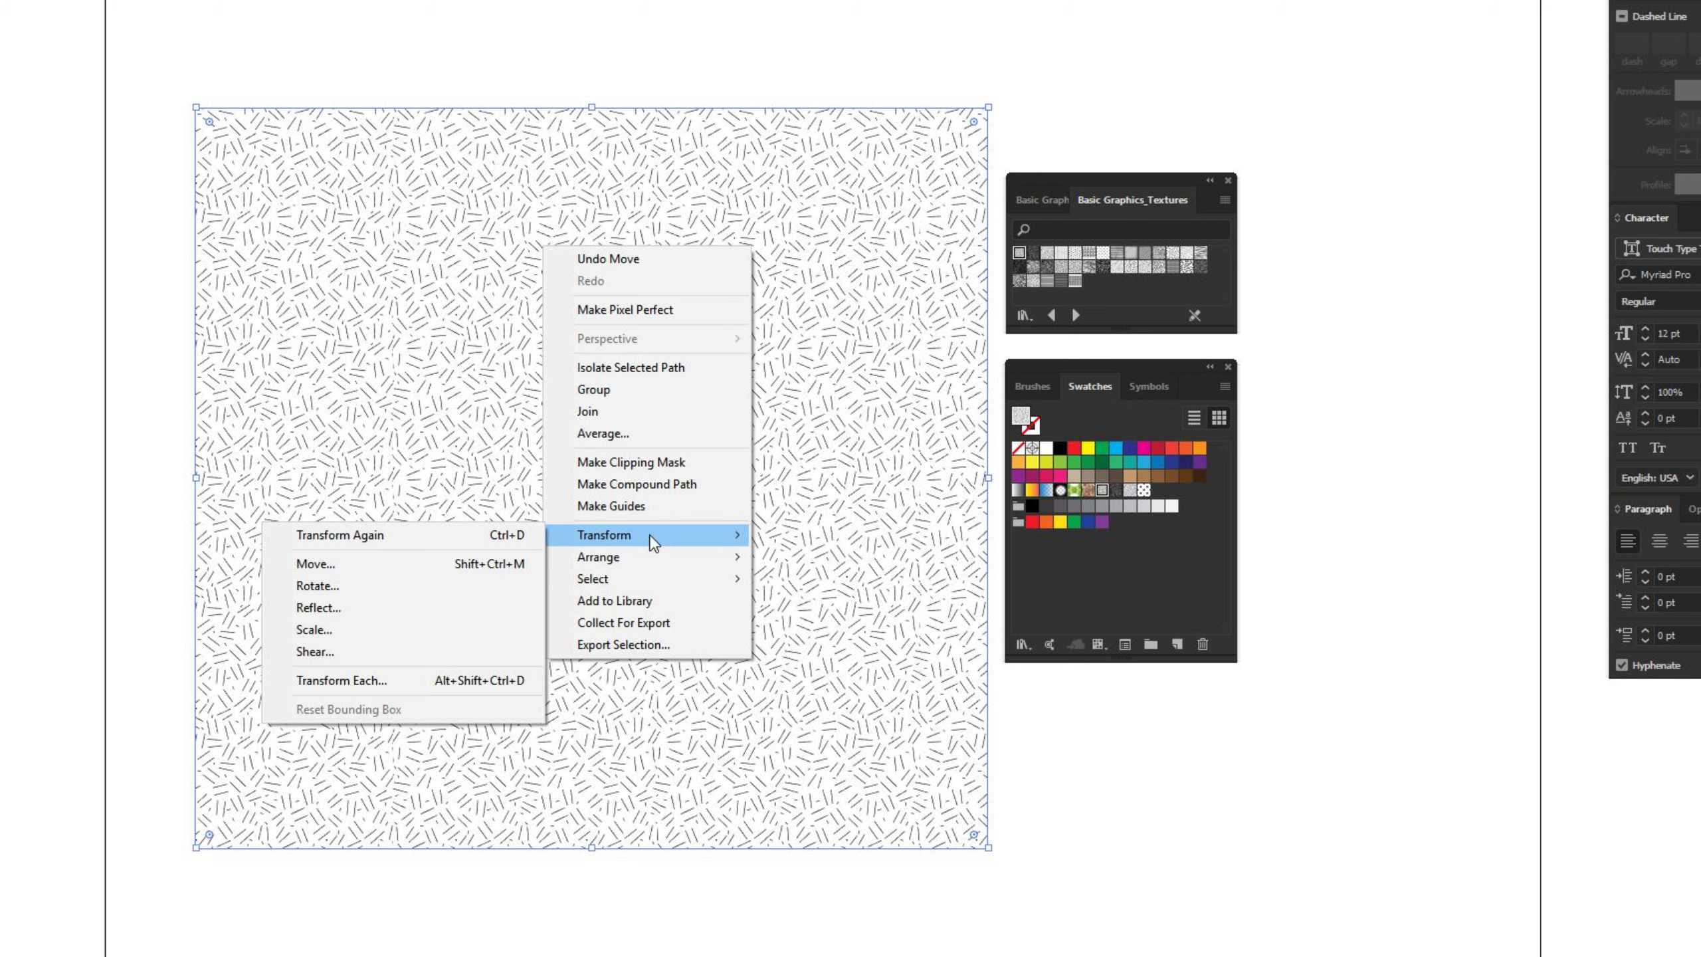
{"action": "left_click", "coordinate": [395, 630]}
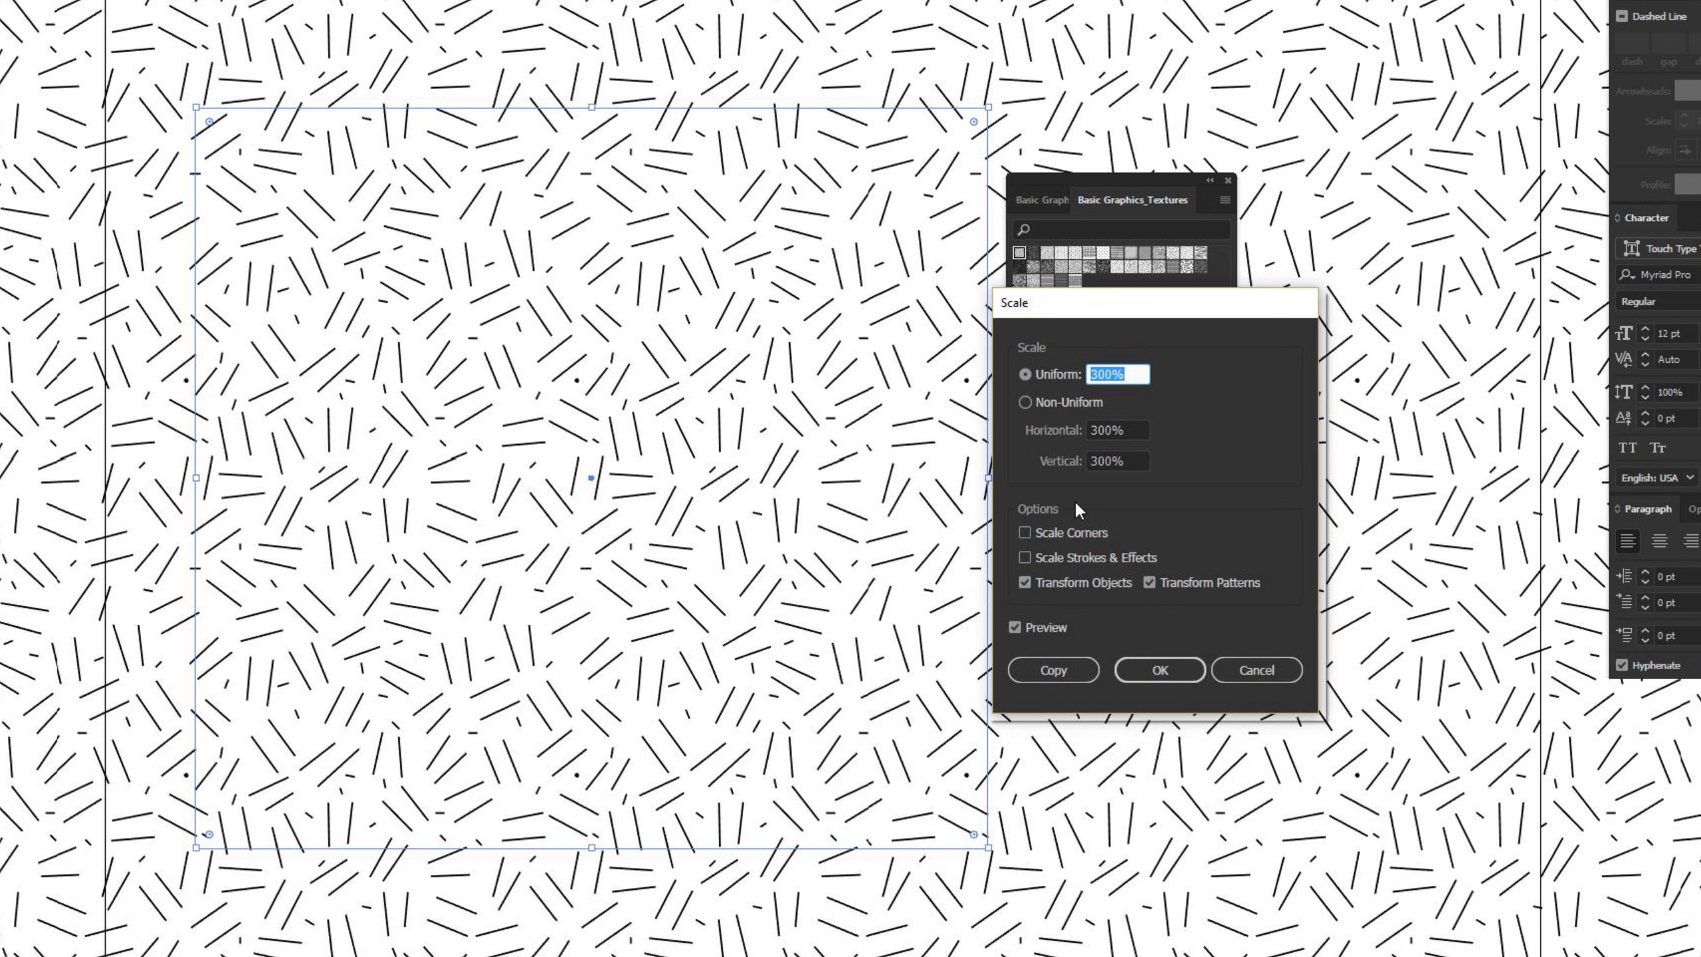
{"action": "left_click", "coordinate": [1025, 581]}
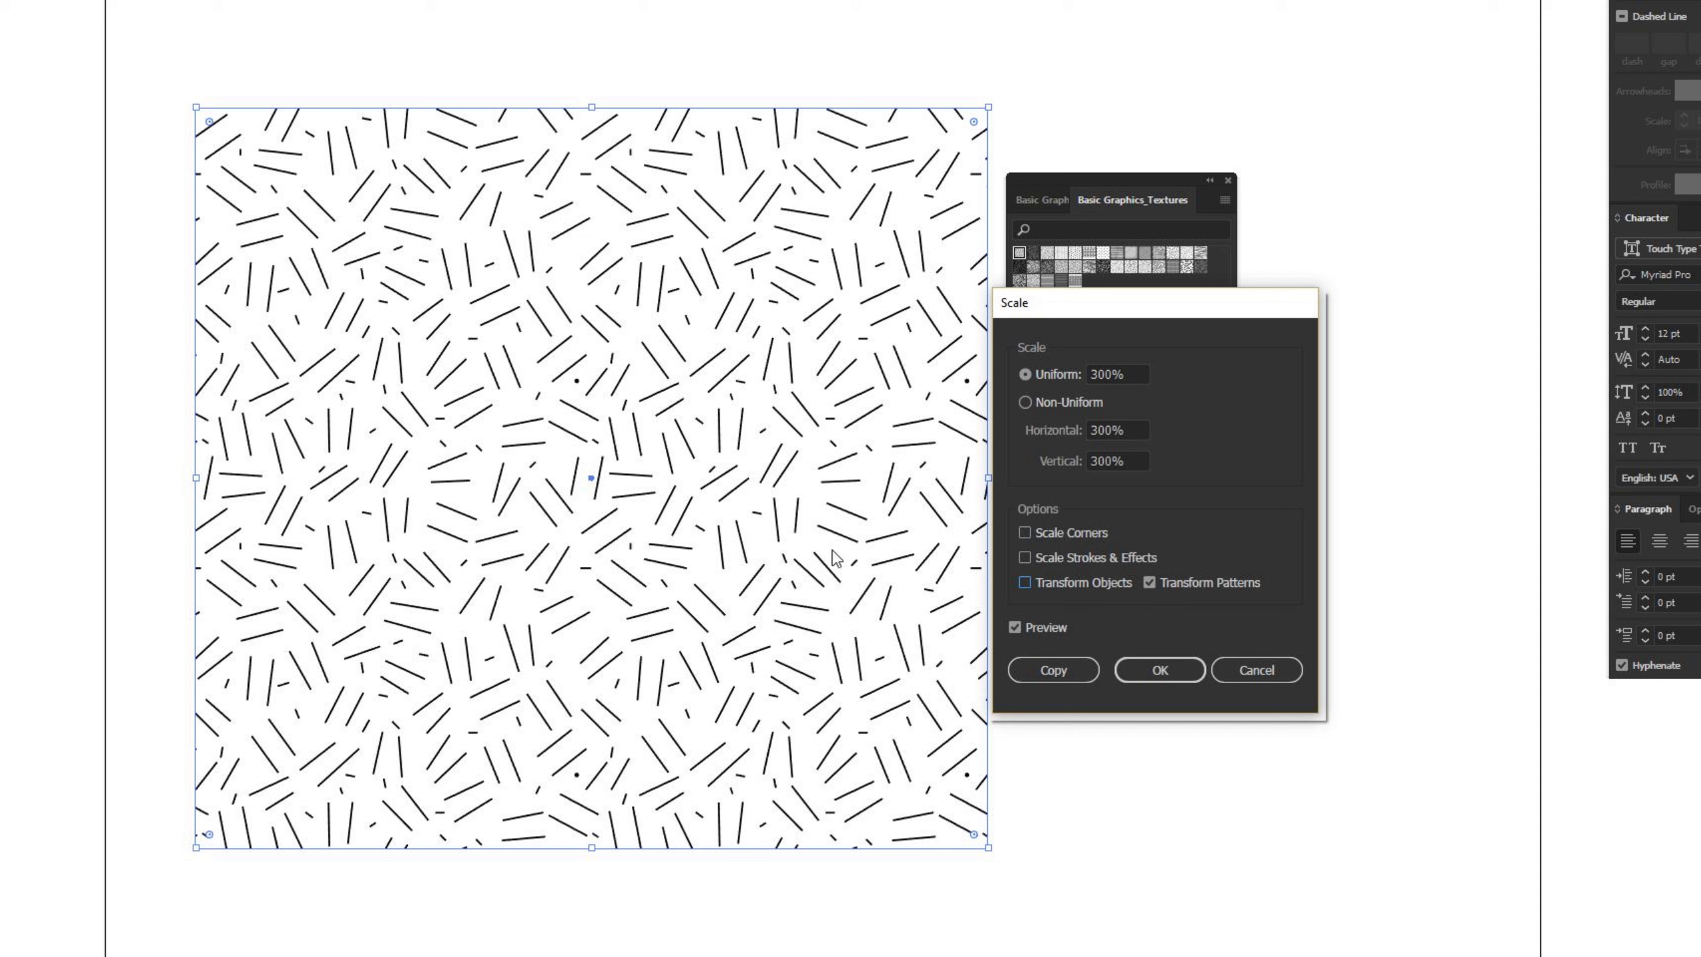